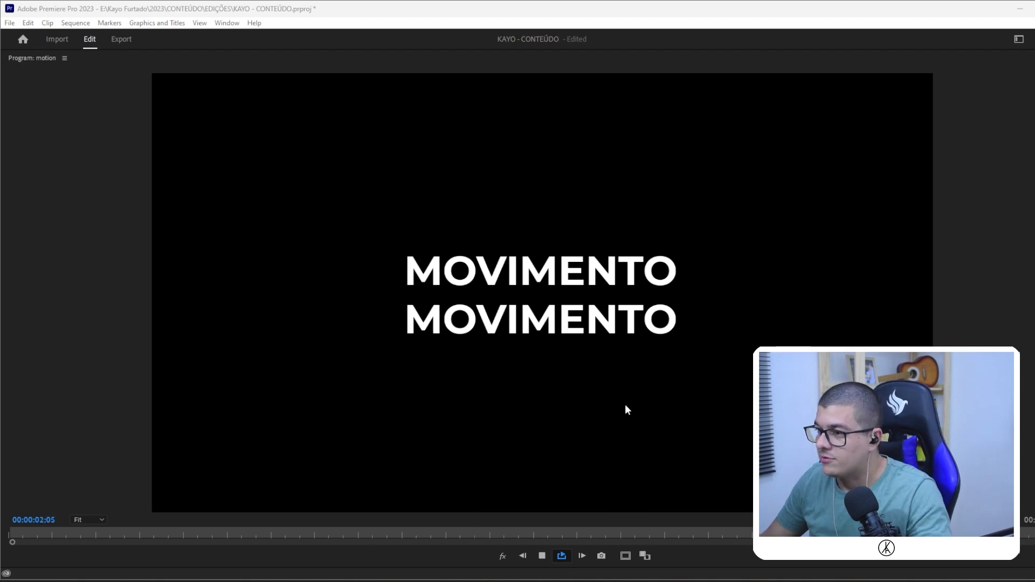
Restore the full workspace, hide track V1 and play the upper MOVIMENTO title on V2 alone from the sequence start
{"action": "key", "text": "grave"}
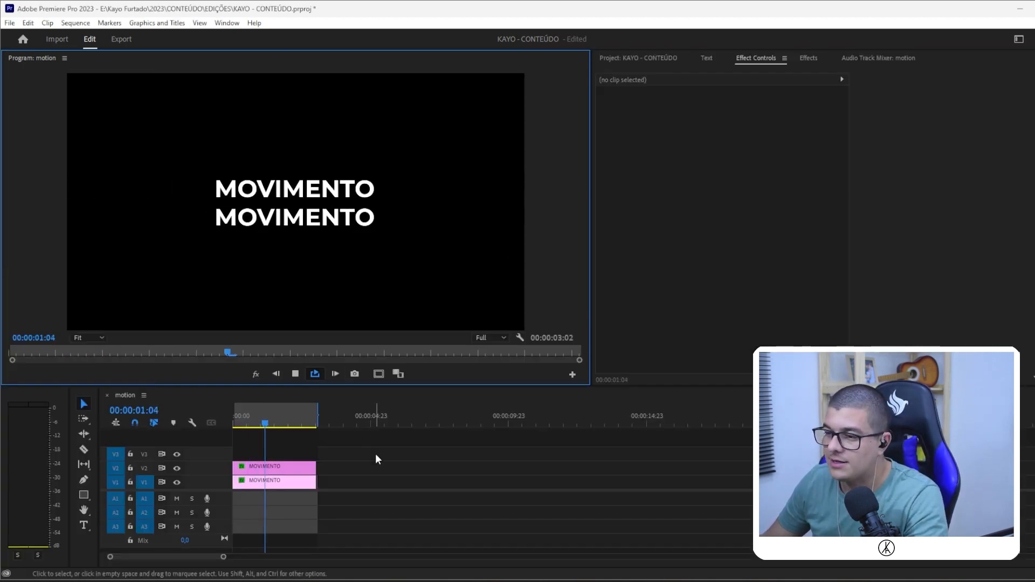
{"action": "left_click", "coordinate": [375, 454]}
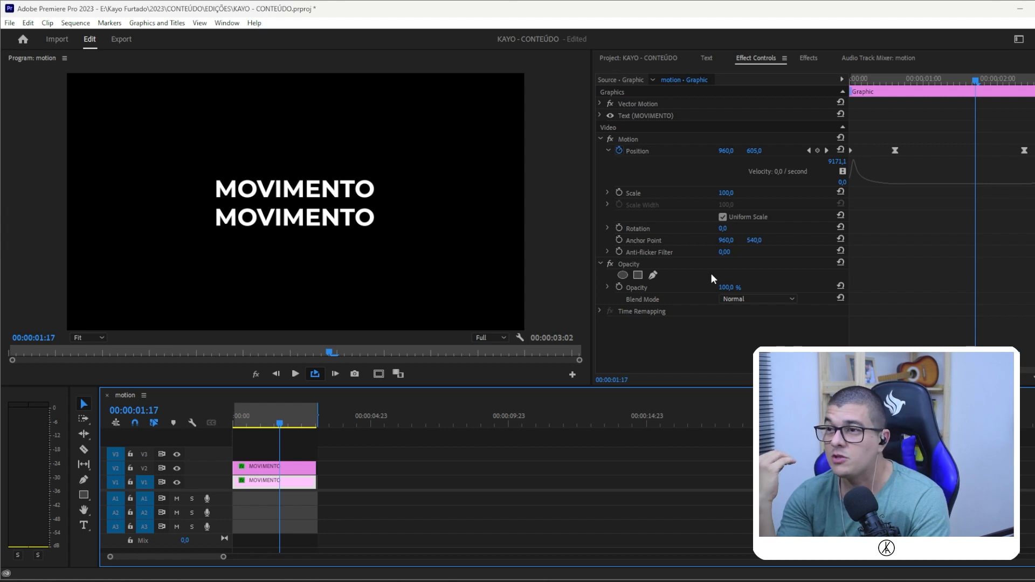
{"action": "left_click", "coordinate": [176, 482]}
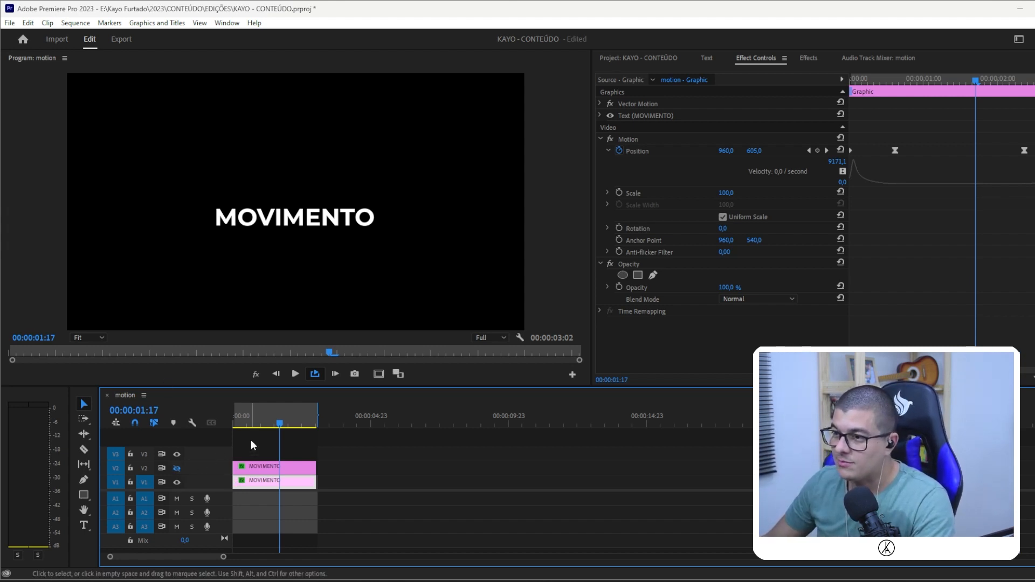
{"action": "left_click", "coordinate": [240, 423]}
{"action": "left_click", "coordinate": [231, 422]}
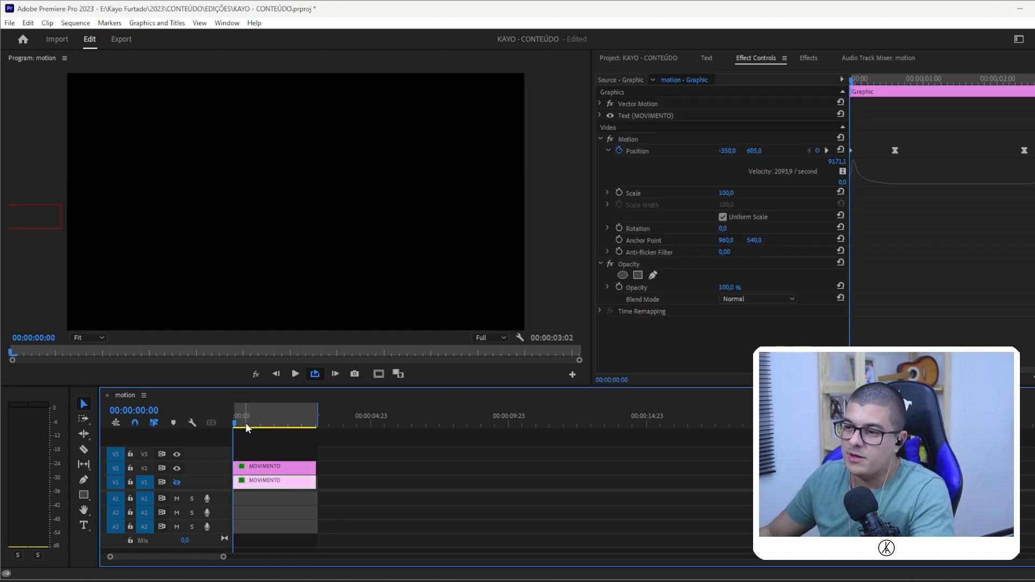
{"action": "key", "text": "space"}
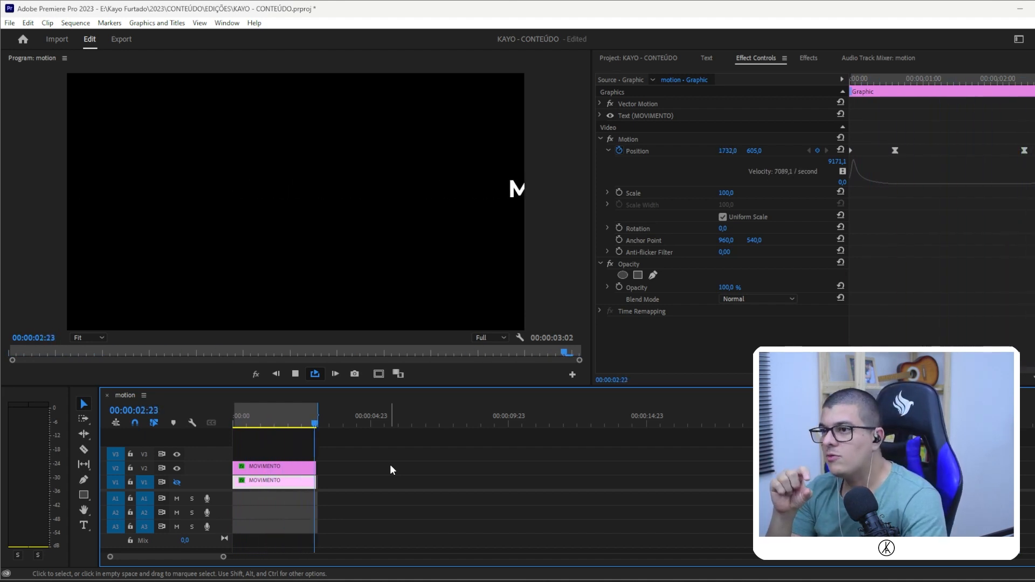
{"action": "key", "text": "space"}
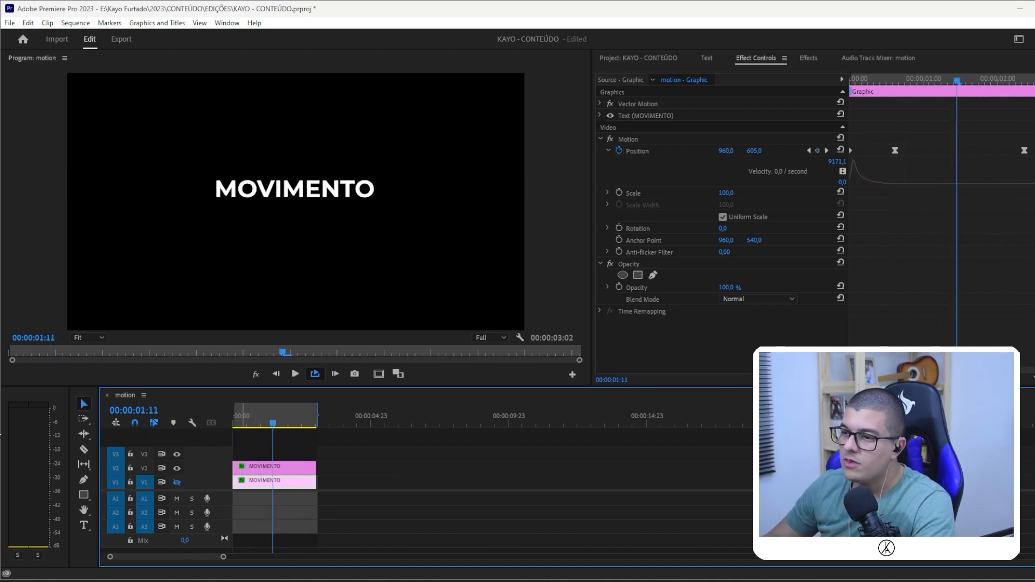
Select the upper title, hide track V2, show track V1 and play the lower MOVIMENTO title from the sequence start
{"action": "left_click", "coordinate": [240, 467]}
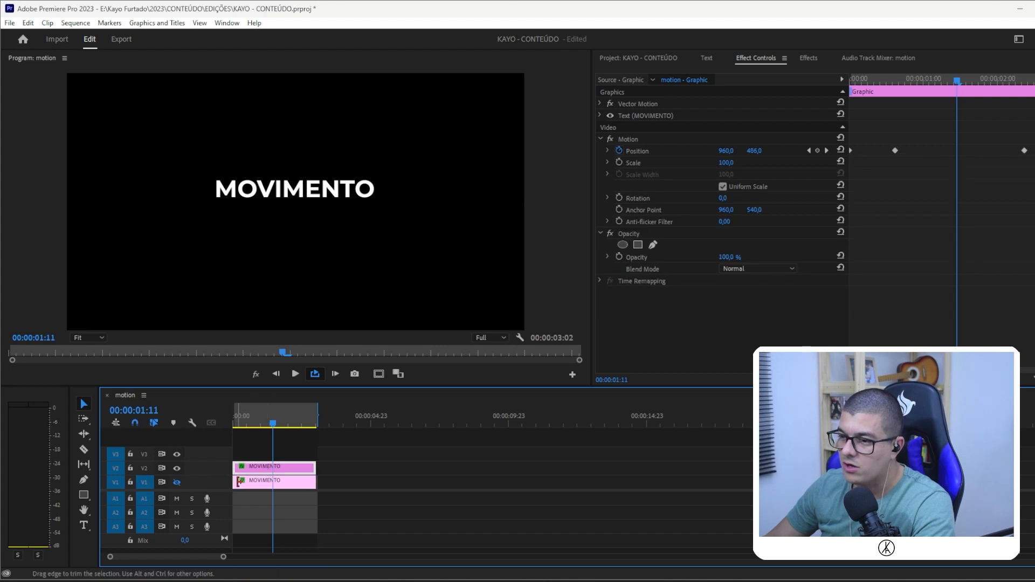
{"action": "left_click", "coordinate": [177, 468]}
{"action": "left_click", "coordinate": [176, 482]}
{"action": "left_click", "coordinate": [235, 423]}
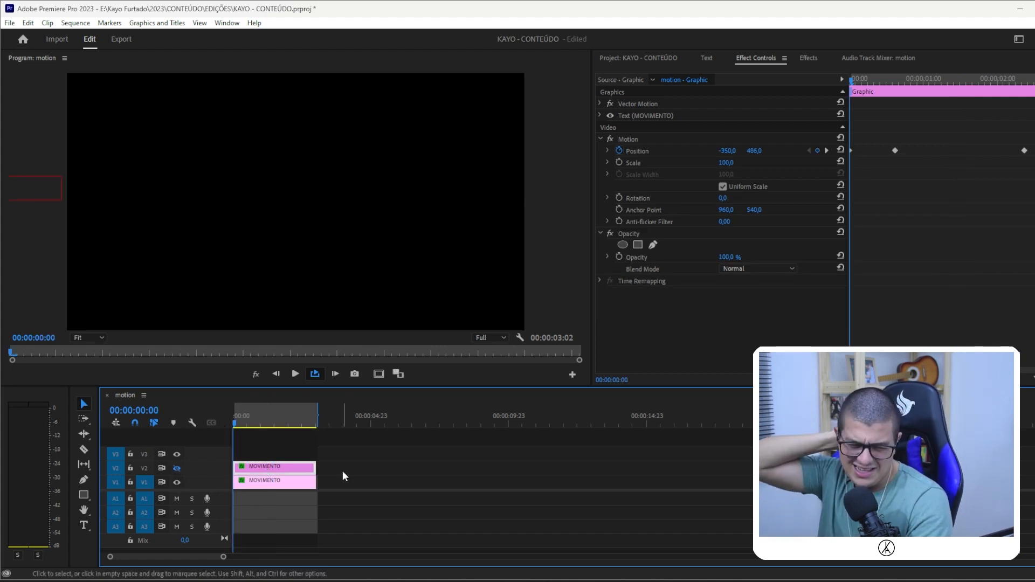
{"action": "key", "text": "space"}
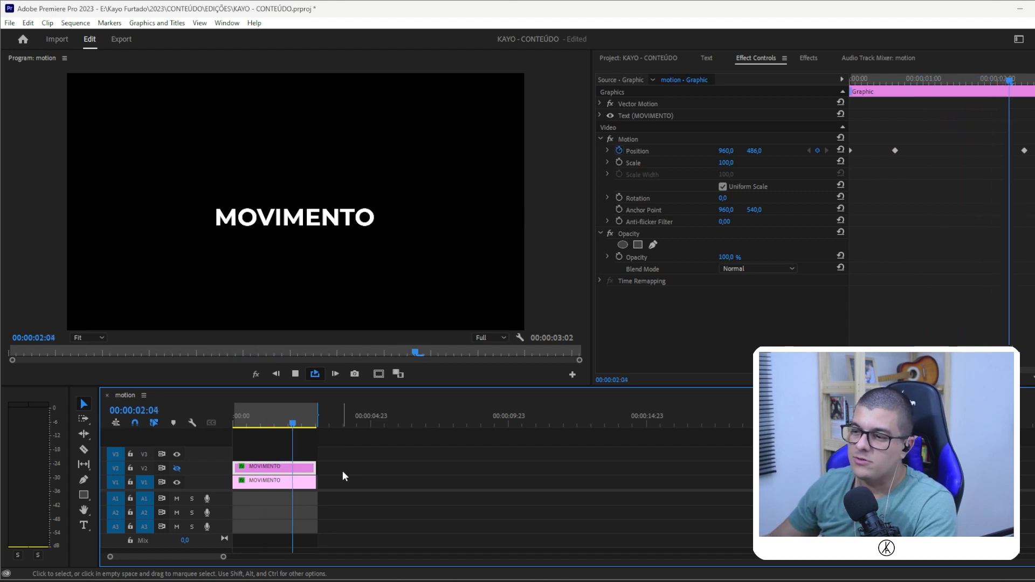
Switch visibility between tracks V2 and V1 during playback to compare the two title animations, ending with V2 hidden and playback stopped
{"action": "left_click", "coordinate": [177, 482]}
{"action": "left_click", "coordinate": [177, 468]}
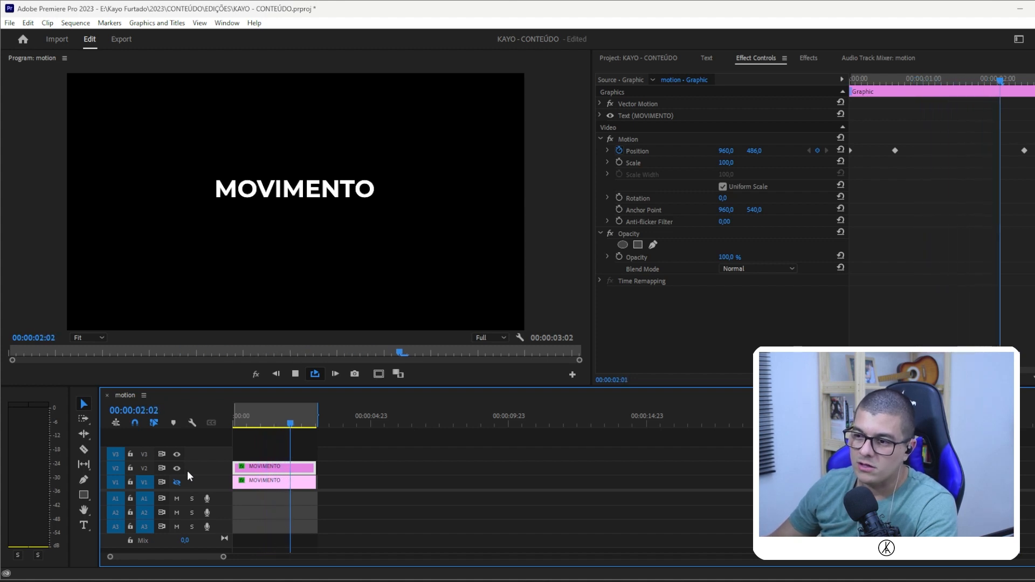
{"action": "left_click", "coordinate": [176, 467]}
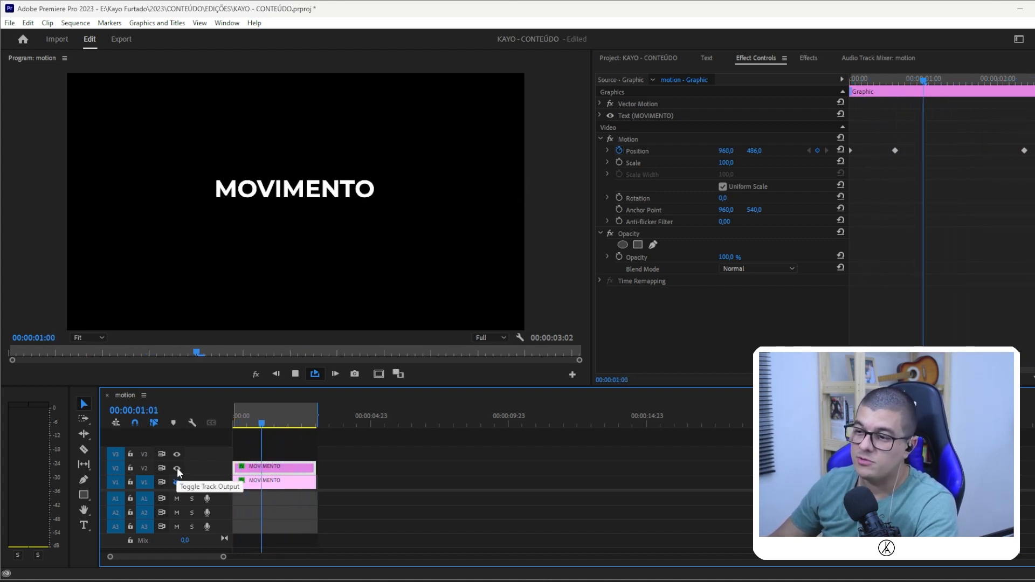
{"action": "left_click", "coordinate": [177, 483]}
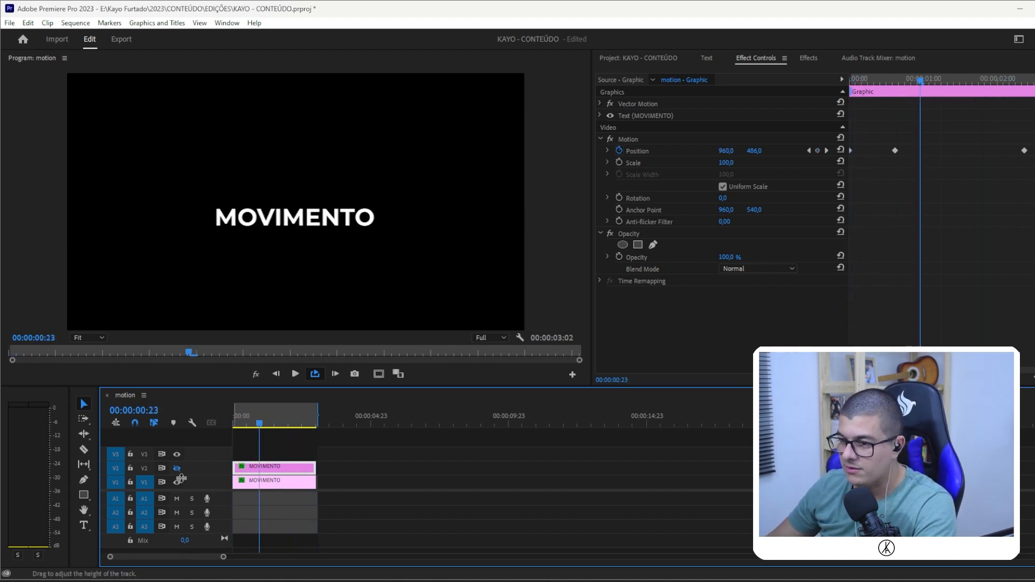
{"action": "key", "text": "space"}
{"action": "left_click", "coordinate": [371, 467]}
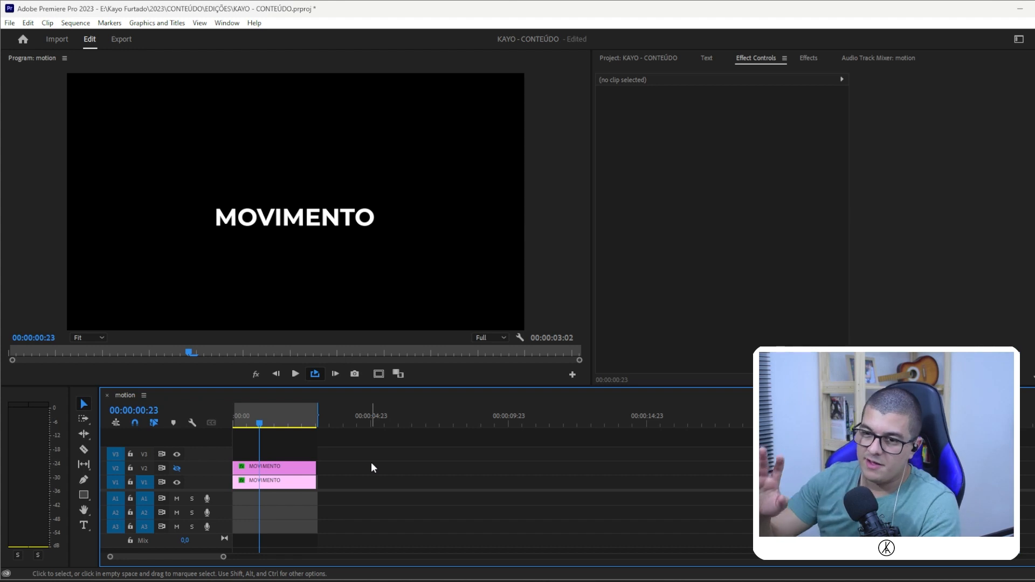
Add a new text layer reading MOVIMENTO at 00:00:04:03, in the empty part of the sequence
{"action": "left_click", "coordinate": [348, 422]}
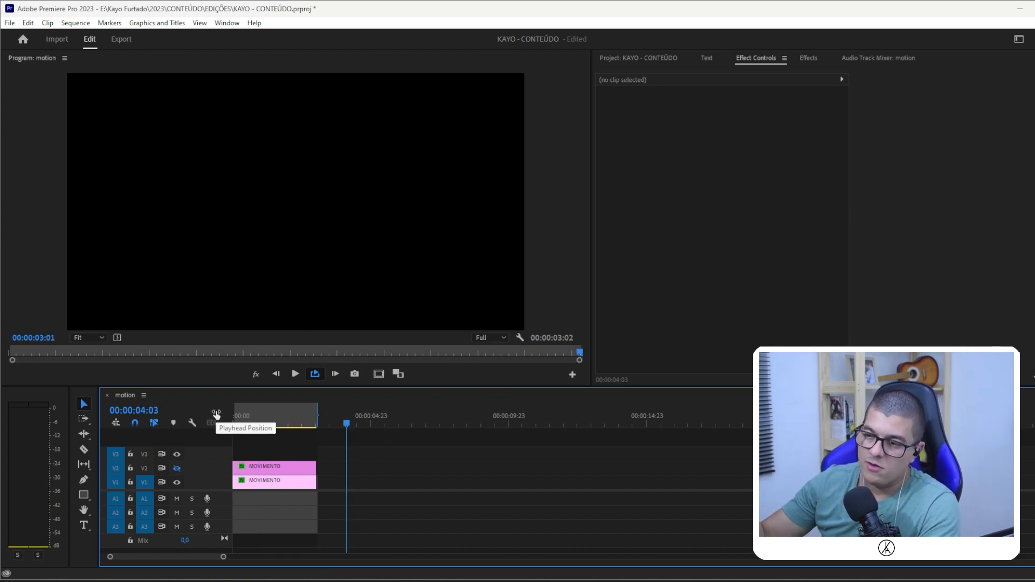
{"action": "left_click", "coordinate": [84, 526]}
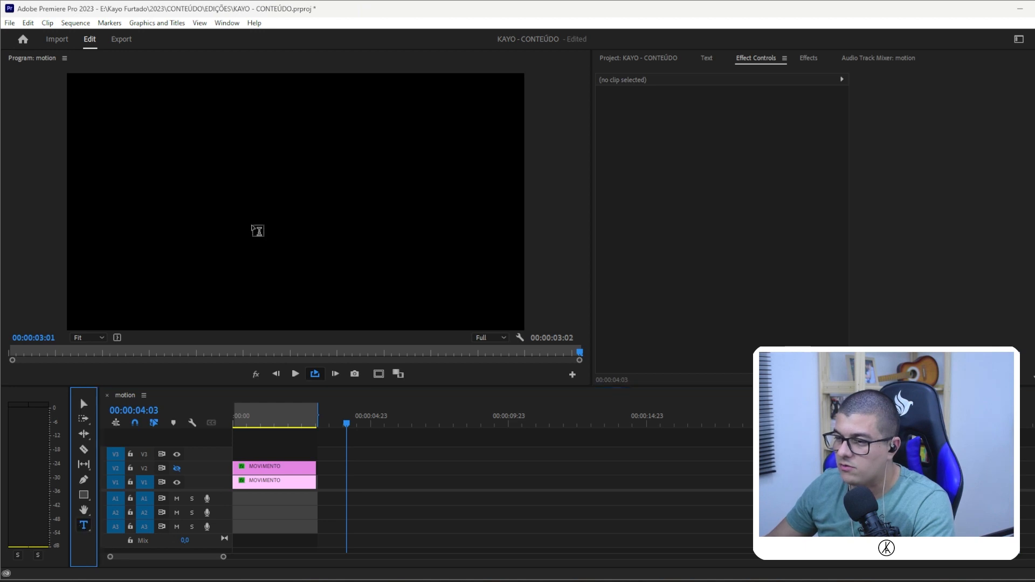
{"action": "left_click", "coordinate": [245, 207]}
{"action": "type", "text": "MOVEI"}
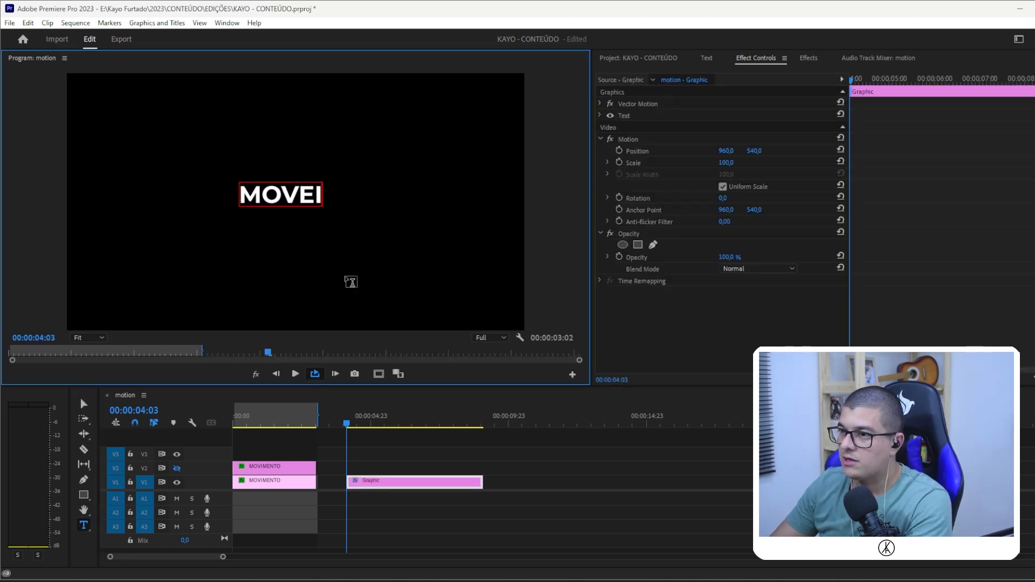
{"action": "key", "text": "BackSpace"}
{"action": "key", "text": "BackSpace"}
{"action": "type", "text": "IMENTO"}
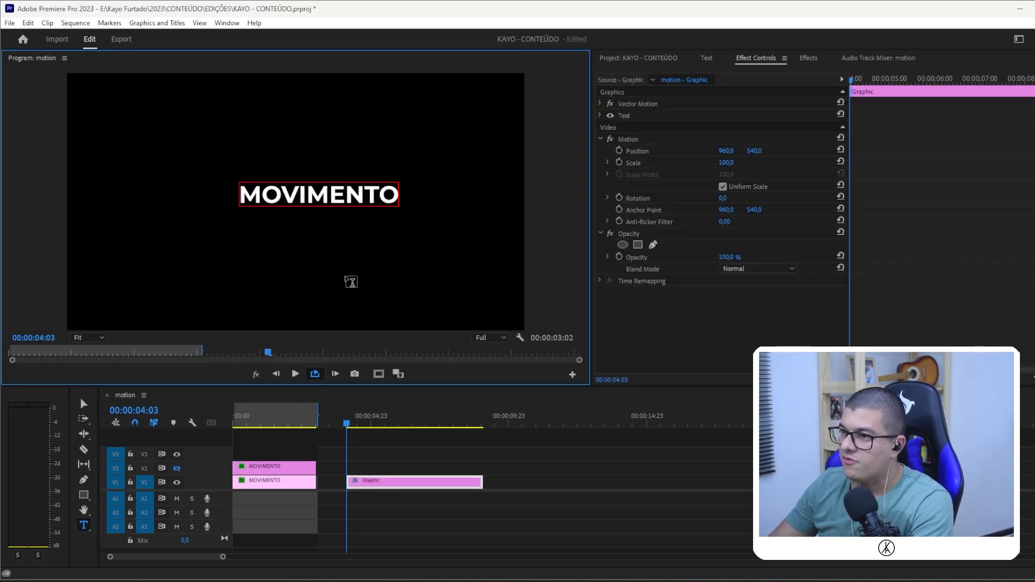
{"action": "left_click", "coordinate": [83, 404]}
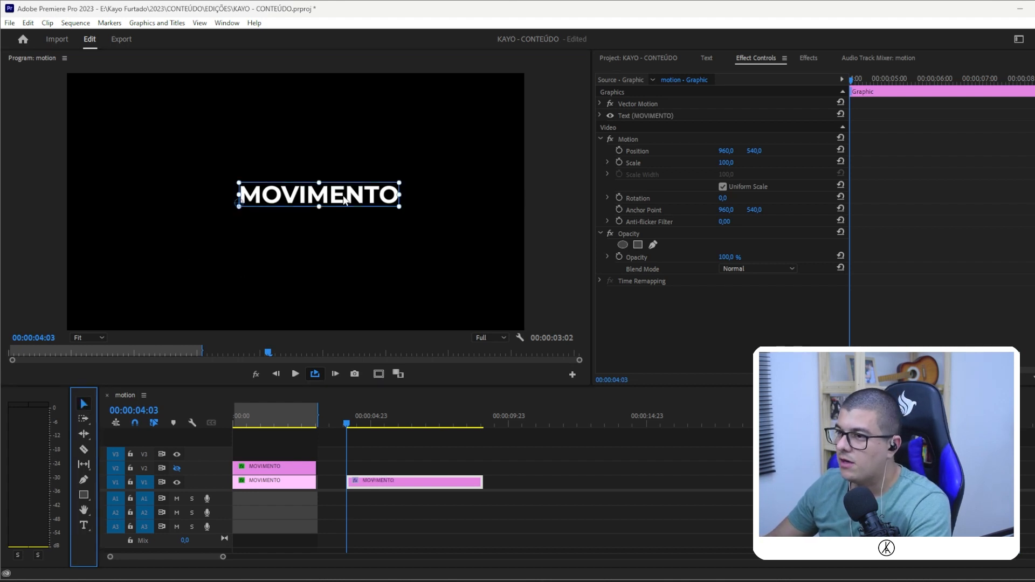
Move the new text close to the centre of the frame and shorten its clip to end at about 00:00:07:03
{"action": "left_click_drag", "start_coordinate": [344, 199], "coordinate": [309, 209]}
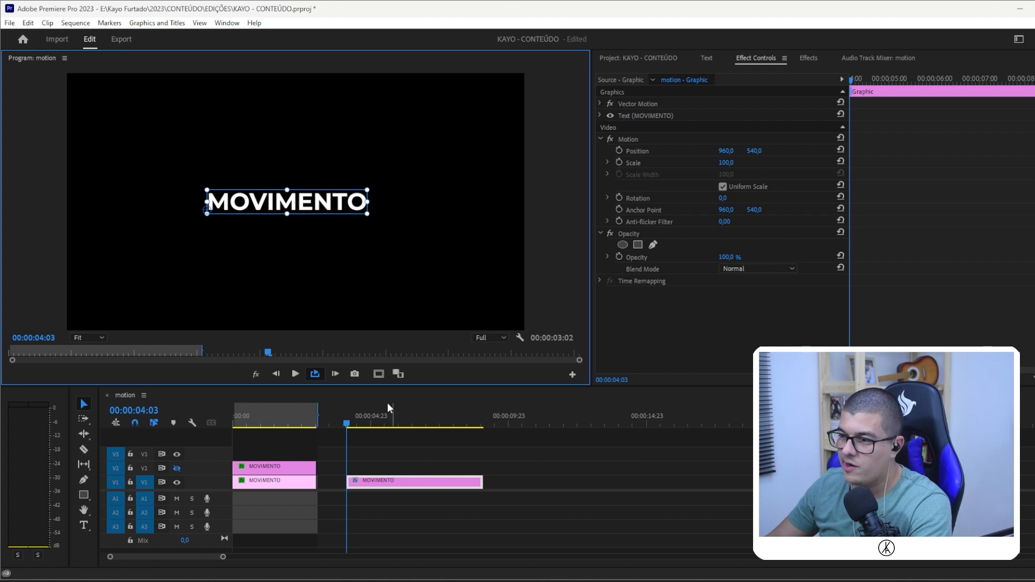
{"action": "left_click_drag", "start_coordinate": [389, 418], "coordinate": [383, 420]}
{"action": "left_click_drag", "start_coordinate": [481, 481], "coordinate": [423, 475]}
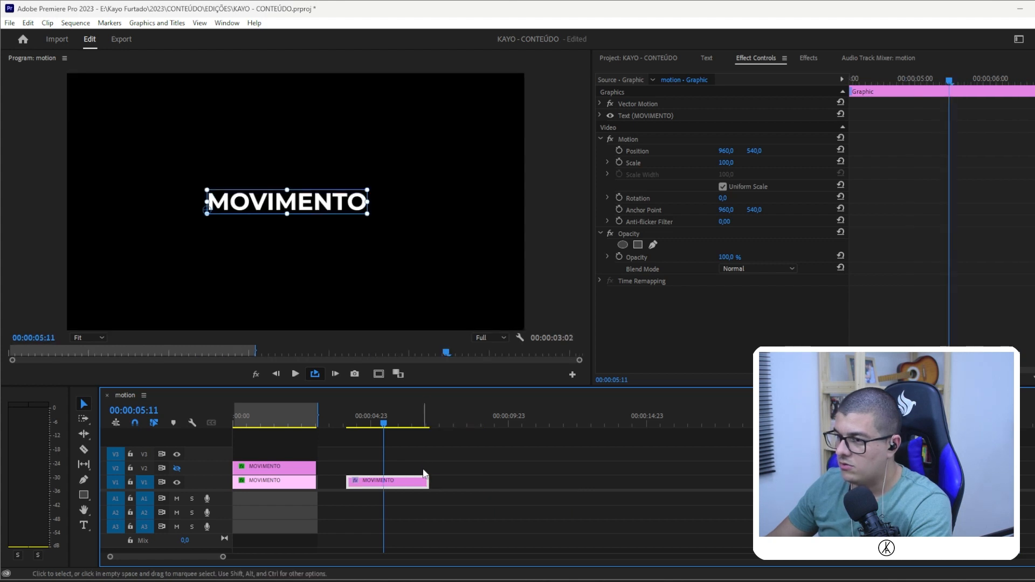
Select the new MOVIMENTO clip with the playhead at 00:00:04:14 and hide the keyframe timeline in its effect controls
{"action": "mouse_move", "coordinate": [364, 422]}
{"action": "left_mouse_down"}
{"action": "mouse_move", "coordinate": [351, 423]}
{"action": "mouse_move", "coordinate": [381, 428]}
{"action": "mouse_move", "coordinate": [335, 435]}
{"action": "mouse_move", "coordinate": [359, 431]}
{"action": "left_mouse_up"}
{"action": "left_click", "coordinate": [389, 455]}
{"action": "left_click", "coordinate": [399, 482]}
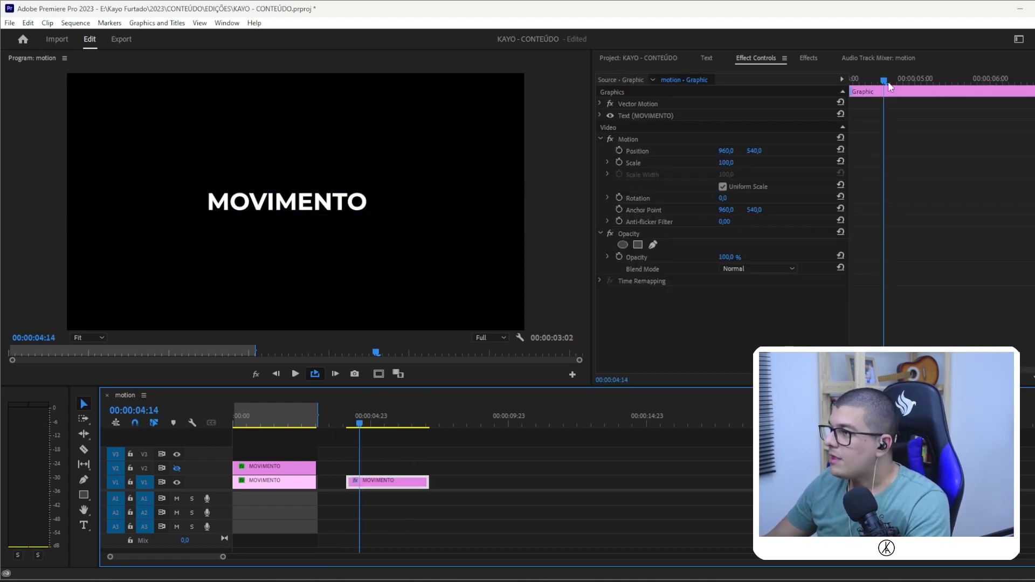
{"action": "left_click", "coordinate": [841, 79]}
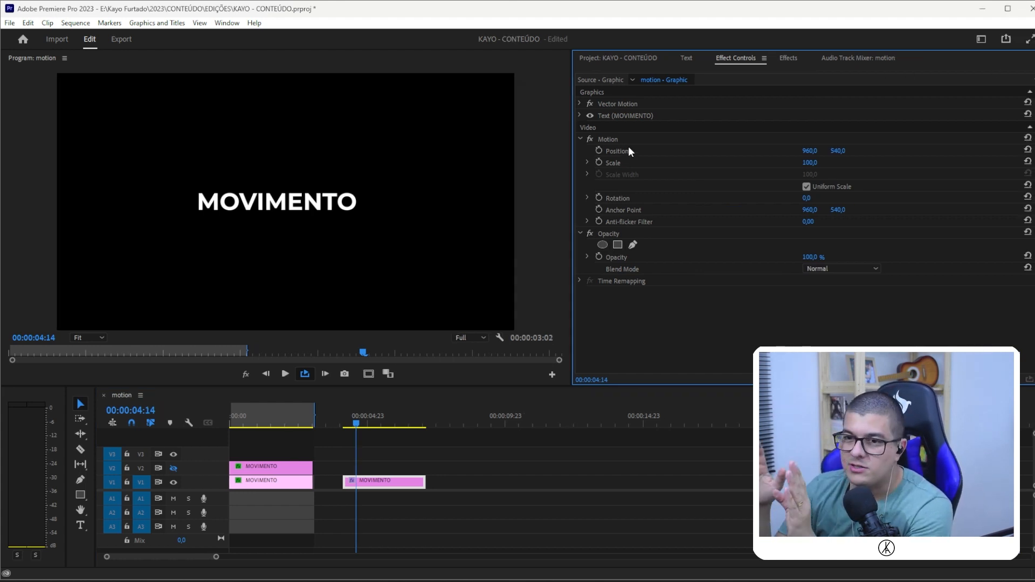
Try a vertical Position value of 455 on the clip's Motion effect, and undo it
{"action": "left_click", "coordinate": [619, 140]}
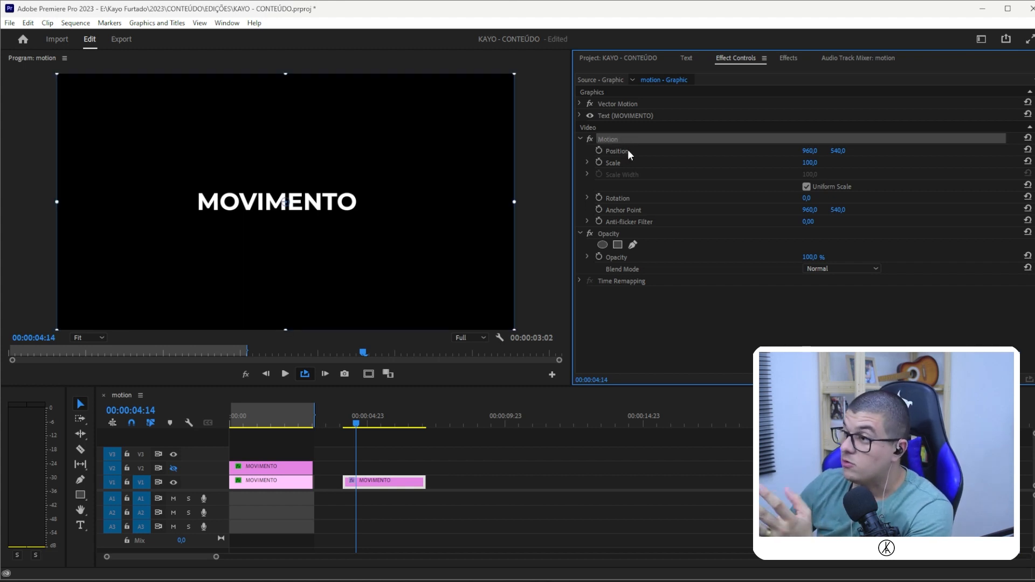
{"action": "left_click", "coordinate": [627, 151]}
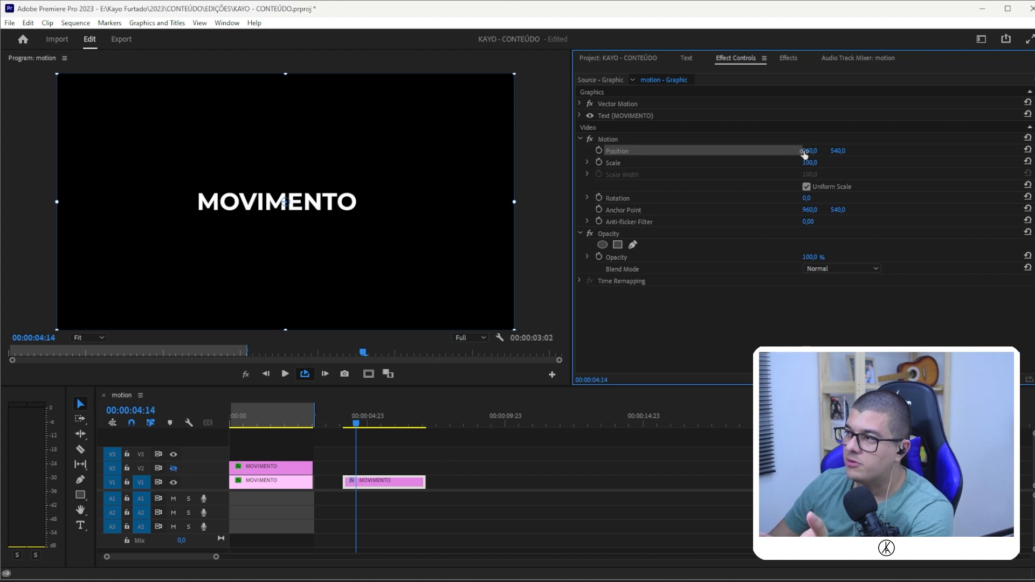
{"action": "left_click_drag", "start_coordinate": [843, 156], "coordinate": [797, 155]}
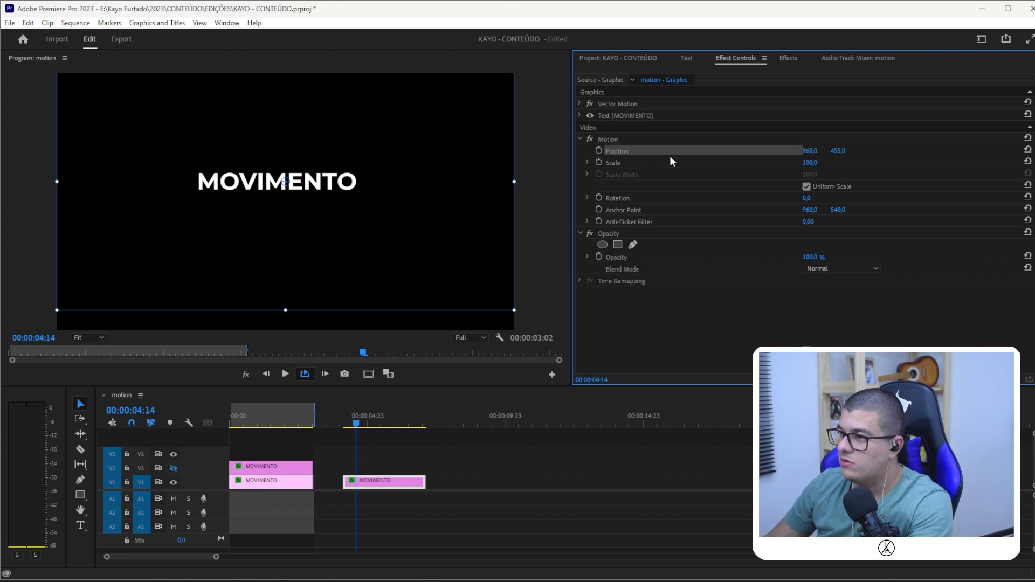
{"action": "key", "text": "ctrl+z"}
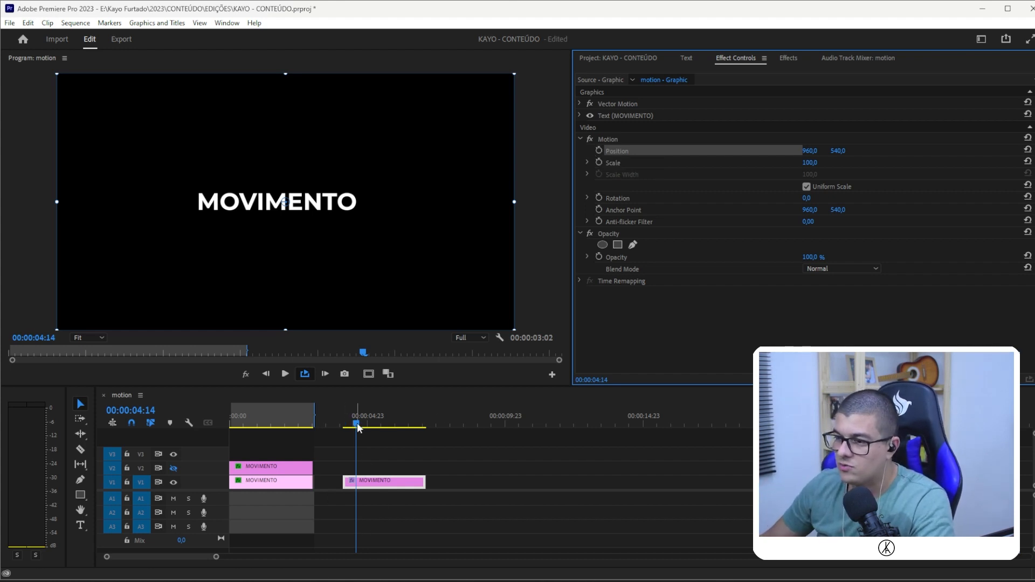
Keyframe the clip's Position at 00:00:04:15, and set the horizontal Position to 2305 at 00:00:05:20 to send the text off frame
{"action": "mouse_move", "coordinate": [356, 423]}
{"action": "left_mouse_down"}
{"action": "mouse_move", "coordinate": [371, 423]}
{"action": "mouse_move", "coordinate": [356, 428]}
{"action": "left_mouse_up"}
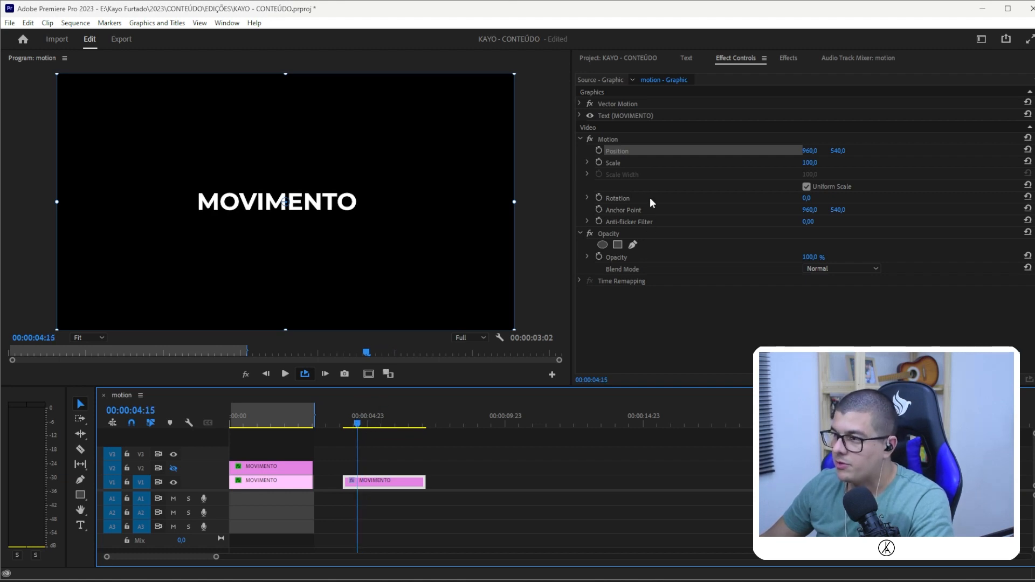
{"action": "left_click", "coordinate": [599, 150]}
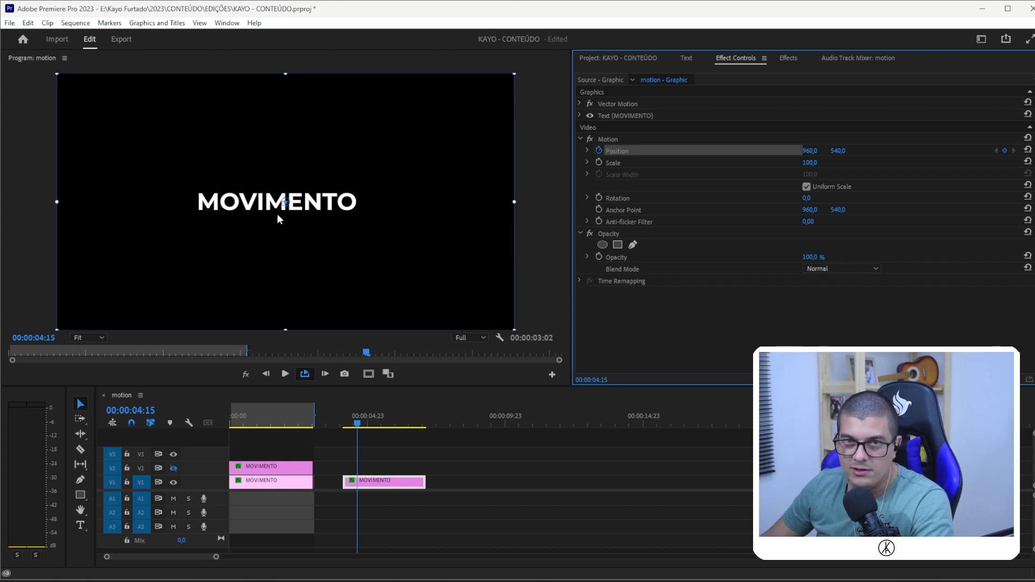
{"action": "left_click_drag", "start_coordinate": [358, 426], "coordinate": [390, 427]}
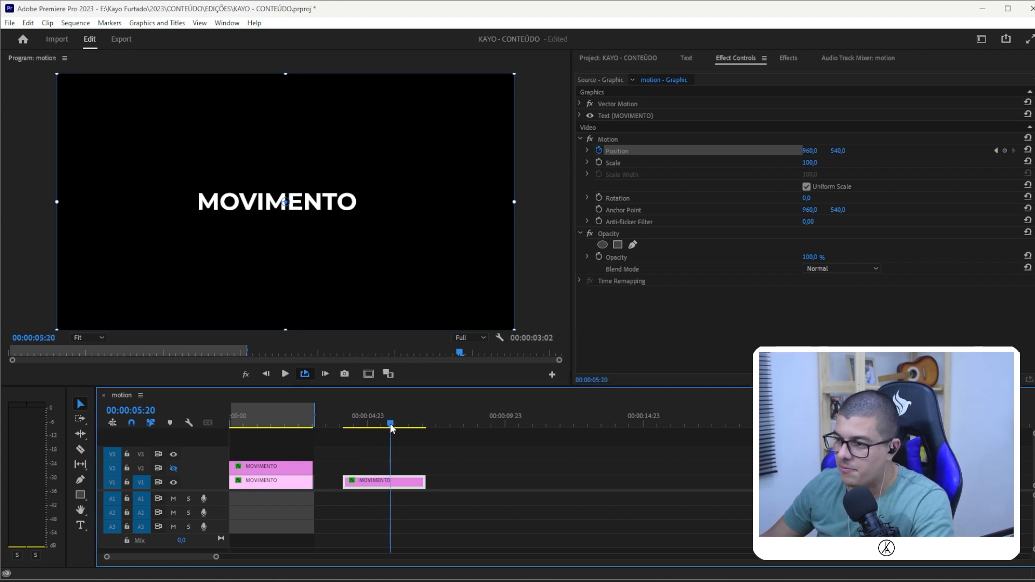
{"action": "left_click_drag", "start_coordinate": [810, 151], "coordinate": [930, 151]}
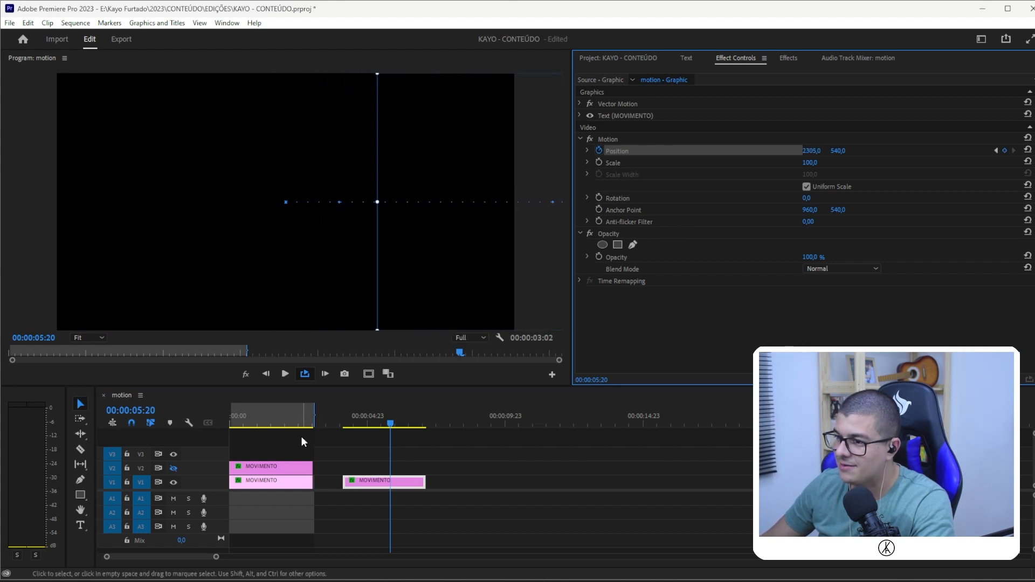
Play the new clip several times from near its start to review the Position animation
{"action": "left_click", "coordinate": [346, 430]}
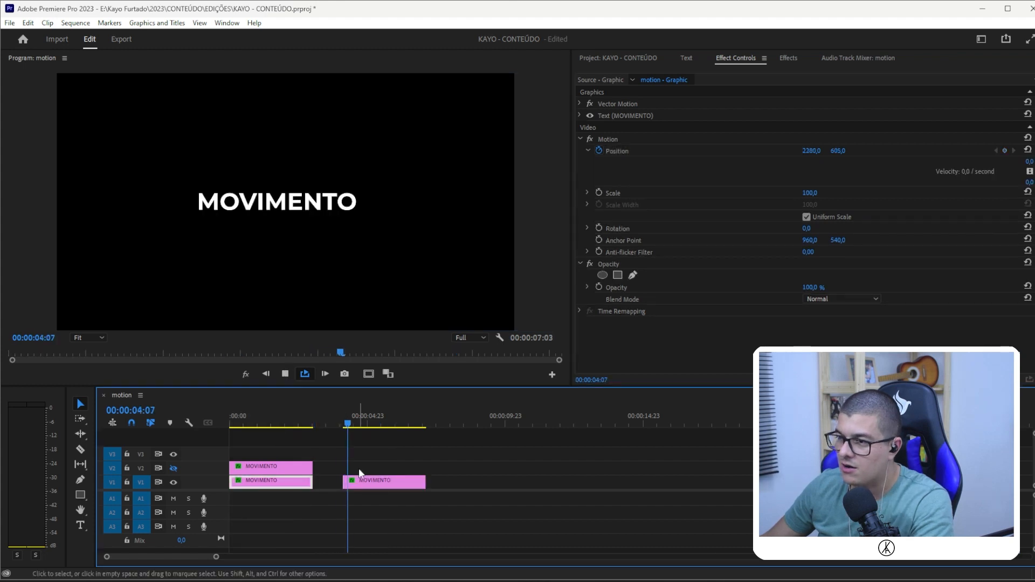
{"action": "key", "text": "space"}
{"action": "left_click", "coordinate": [353, 423]}
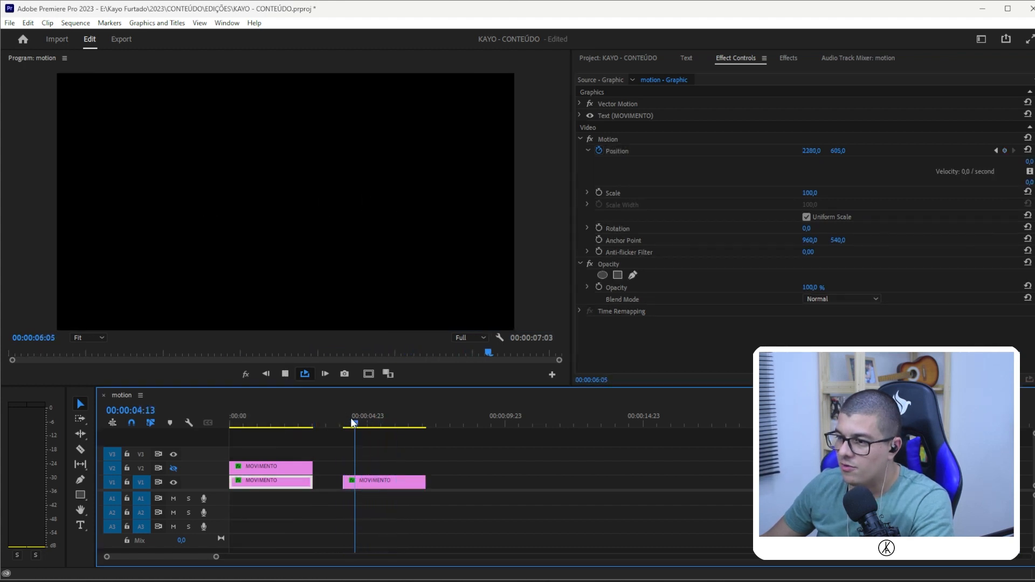
{"action": "key", "text": "space"}
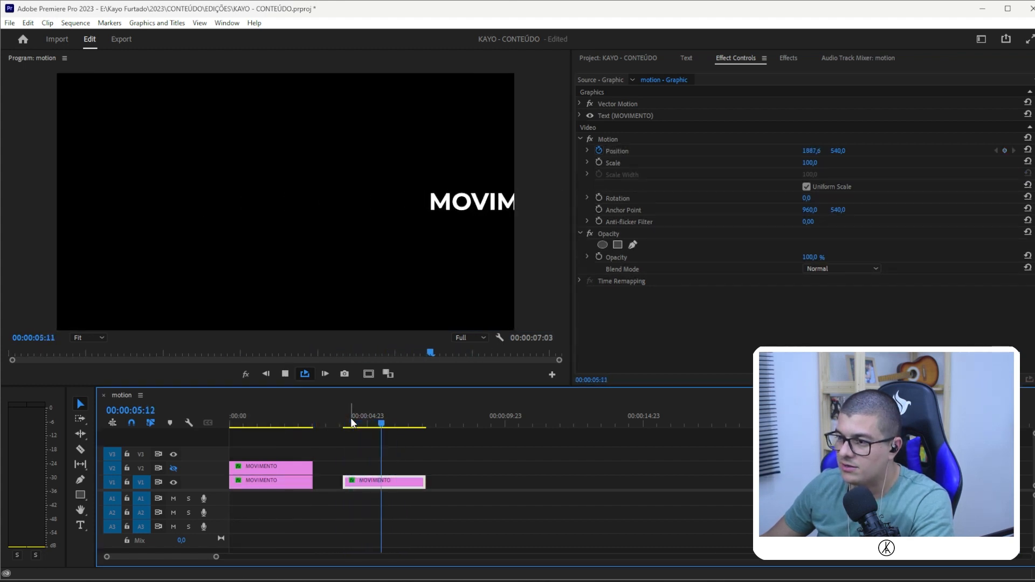
{"action": "left_click", "coordinate": [348, 423]}
{"action": "key", "text": "space"}
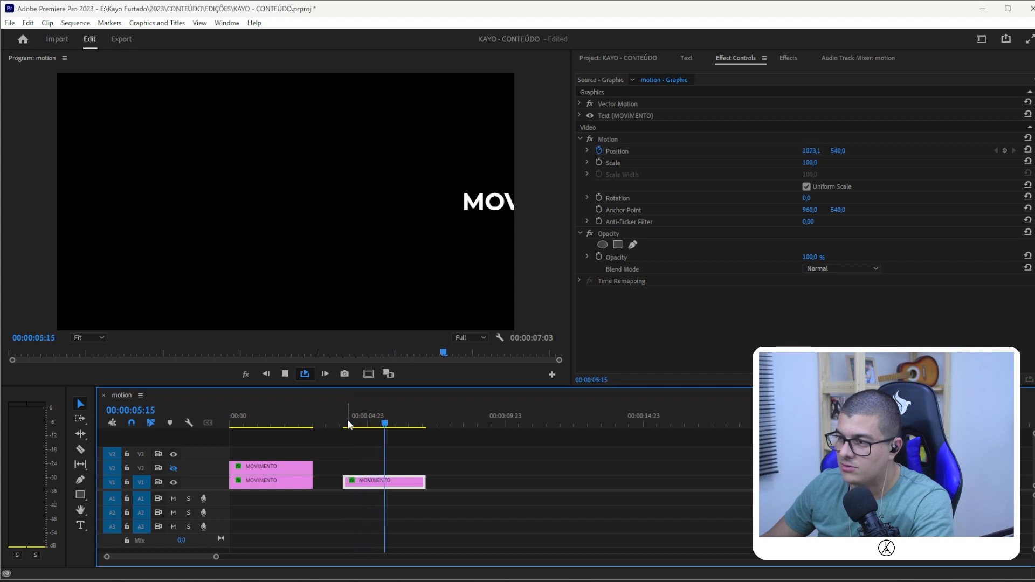
{"action": "key", "text": "space"}
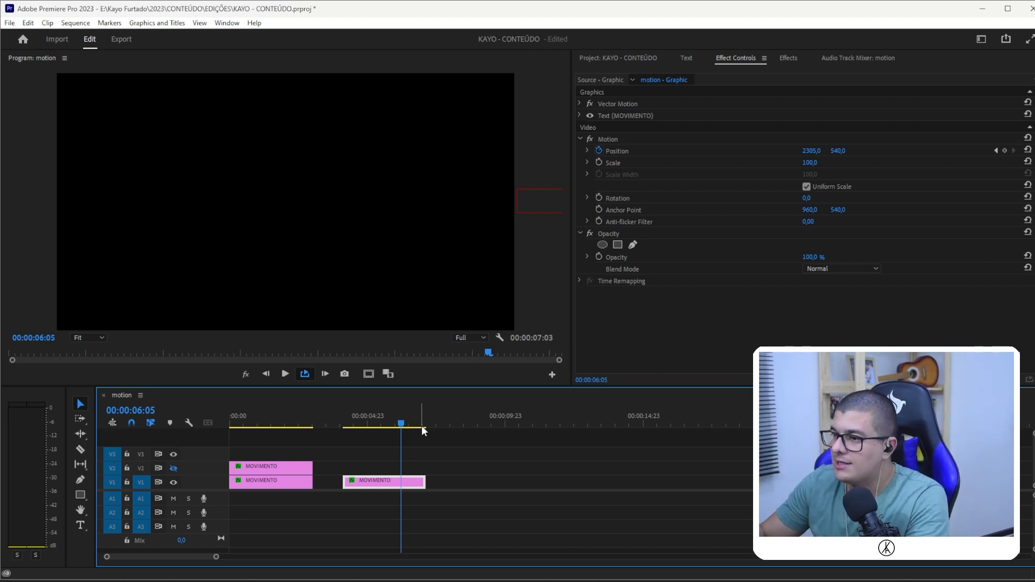
Select the separate MOVIMENTO clip with the playhead at 00:00:05:11 and show the keyframe timeline in its effect controls
{"action": "left_click", "coordinate": [380, 424]}
{"action": "left_click", "coordinate": [404, 467]}
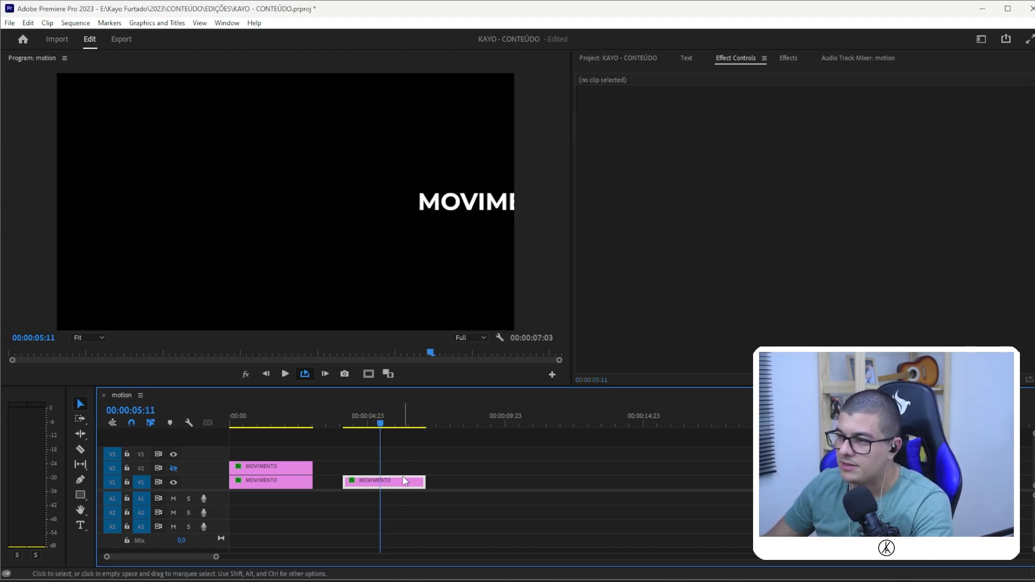
{"action": "left_click", "coordinate": [389, 484]}
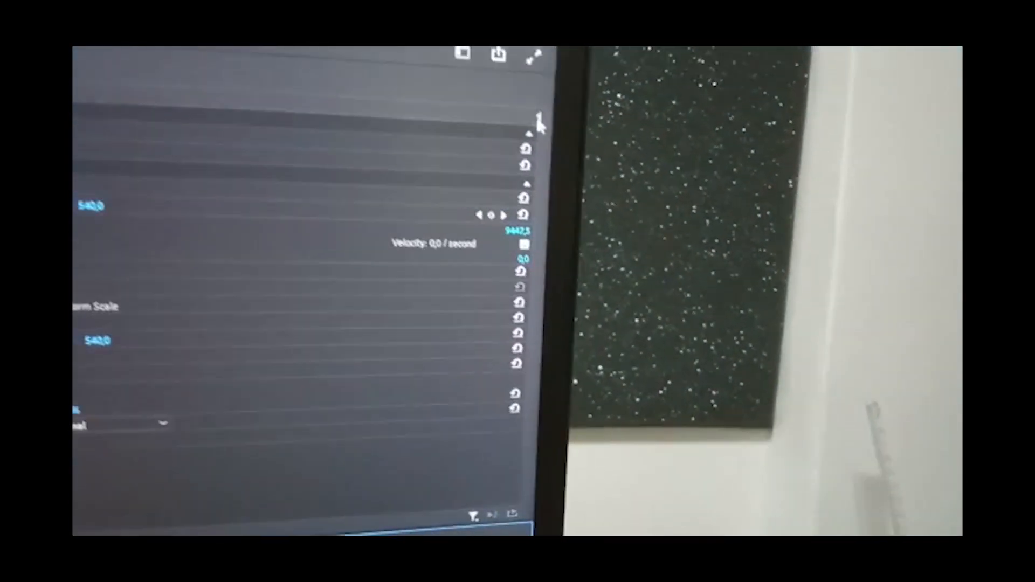
{"action": "left_click", "coordinate": [462, 102]}
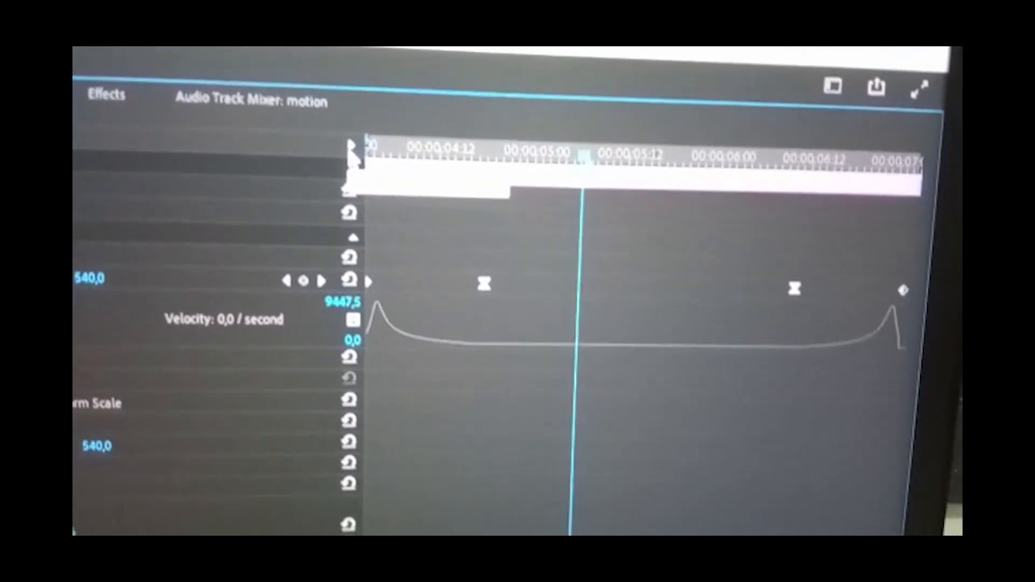
{"action": "left_click", "coordinate": [379, 95]}
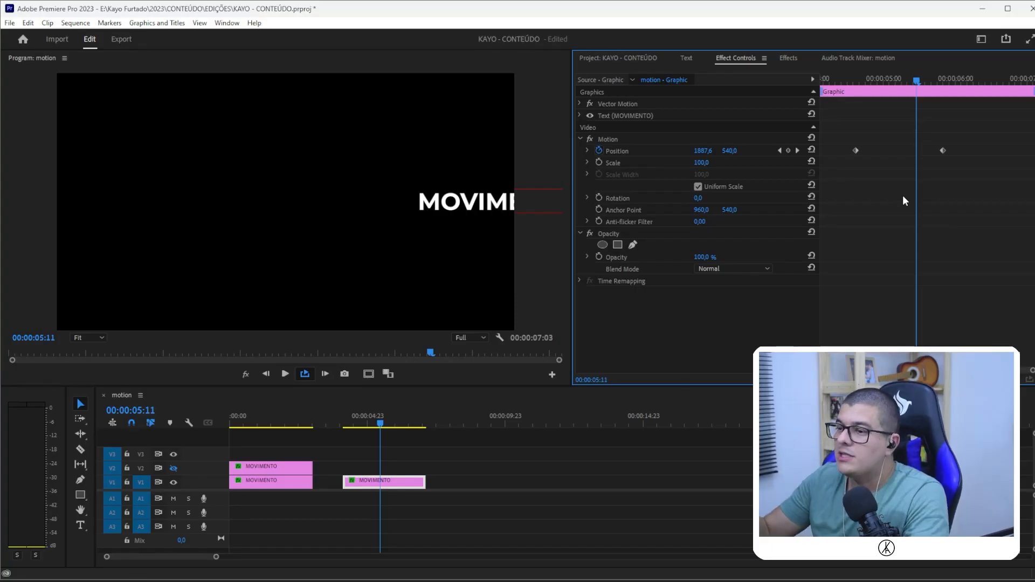
Return to the clip's first Position keyframe at 00:00:04:15 and turn off Position animation, deleting its existing keyframes
{"action": "left_click", "coordinate": [857, 80]}
{"action": "mouse_move", "coordinate": [857, 79]}
{"action": "left_mouse_down"}
{"action": "mouse_move", "coordinate": [943, 80]}
{"action": "mouse_move", "coordinate": [861, 81]}
{"action": "left_mouse_up"}
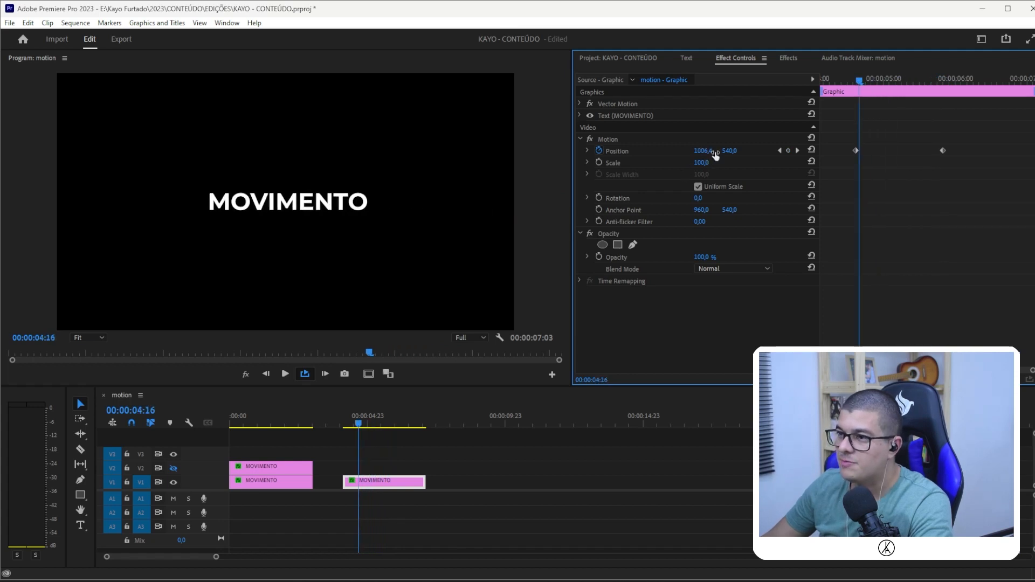
{"action": "left_click", "coordinate": [857, 80]}
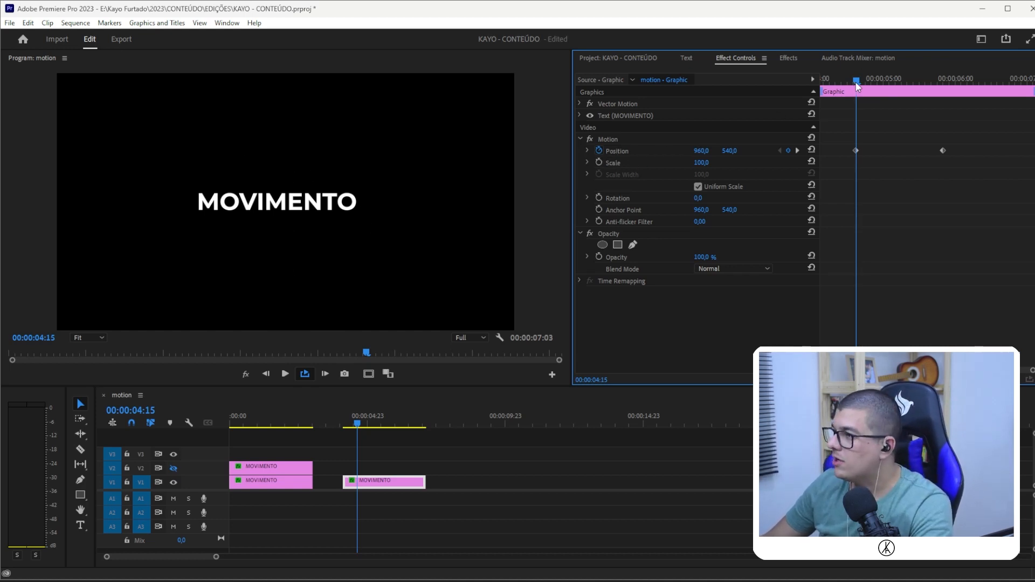
{"action": "left_click_drag", "start_coordinate": [857, 81], "coordinate": [865, 105]}
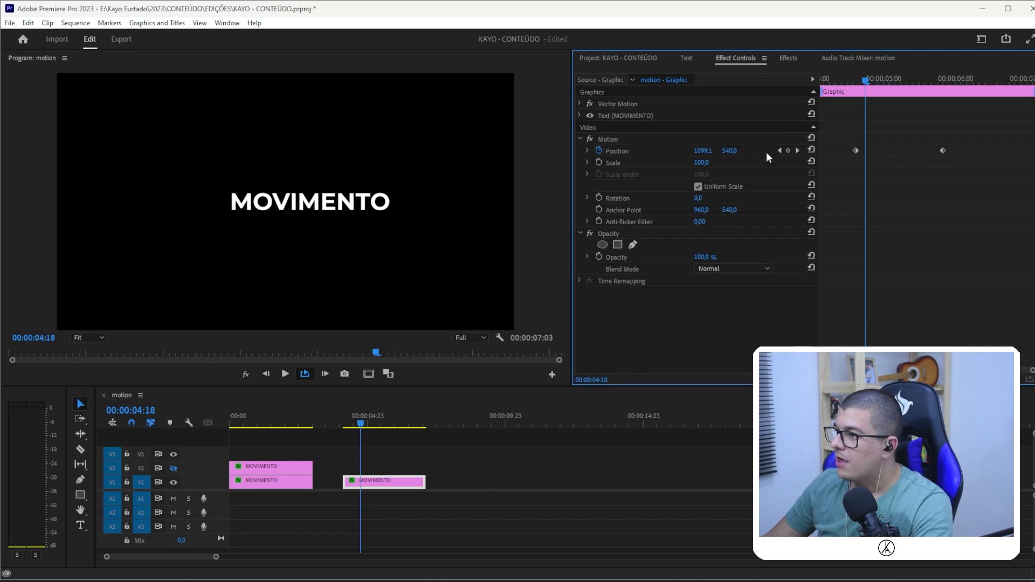
{"action": "left_click", "coordinate": [780, 150]}
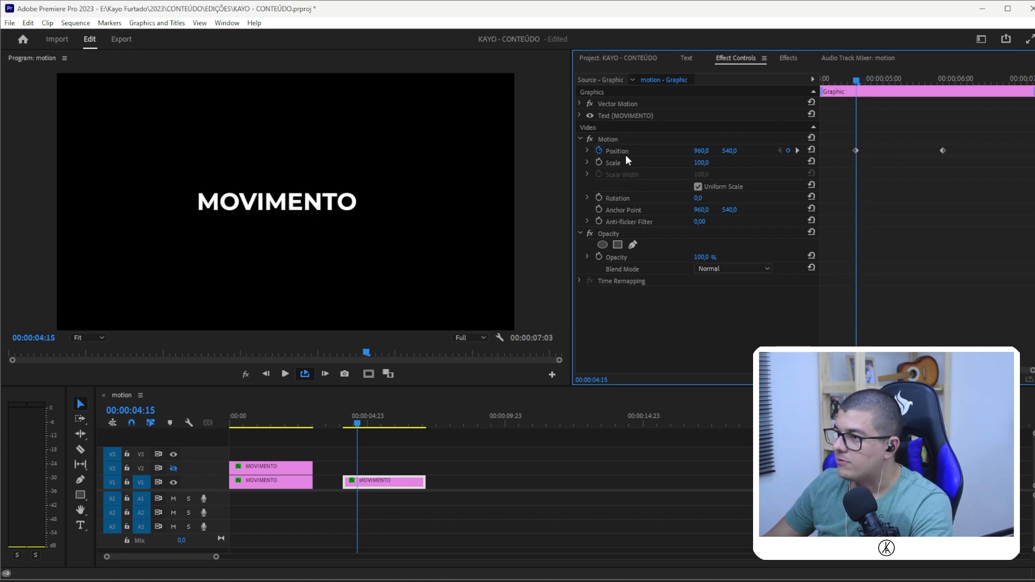
{"action": "left_click", "coordinate": [597, 150]}
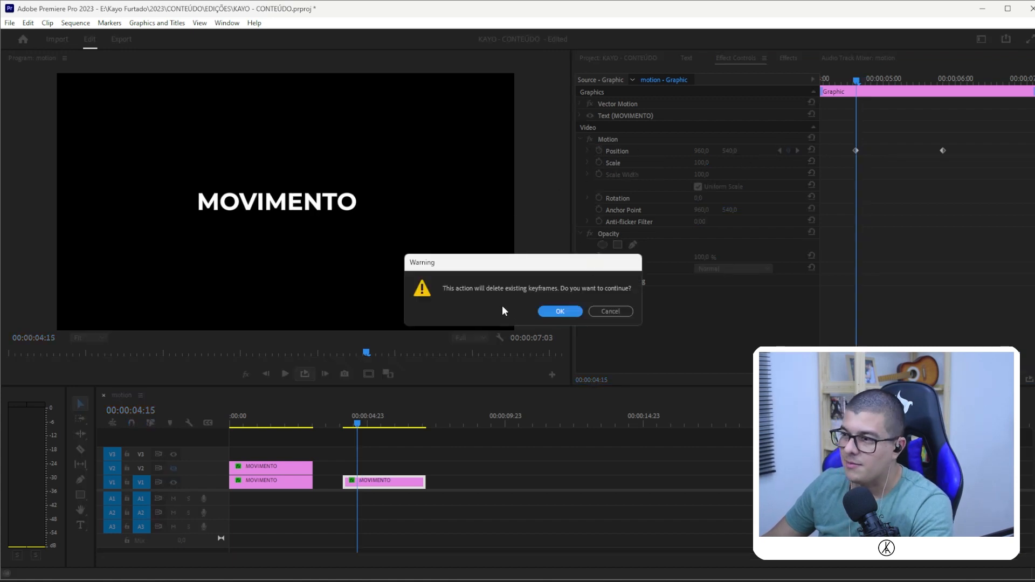
{"action": "left_click", "coordinate": [566, 315]}
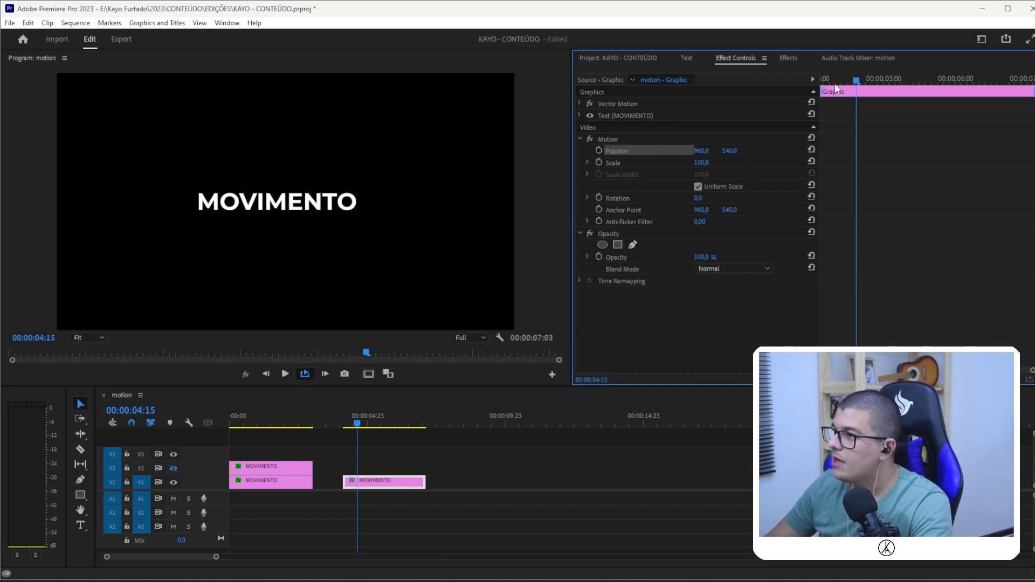
At the clip's start, 00:00:04:03, set the horizontal Position to -312 and start keyframing Position there
{"action": "left_click_drag", "start_coordinate": [844, 80], "coordinate": [820, 84]}
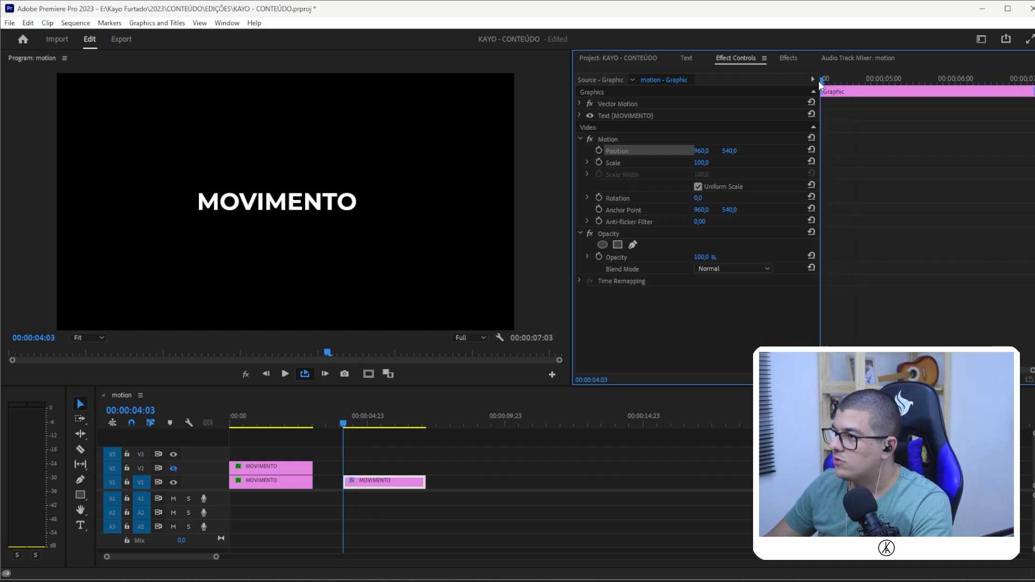
{"action": "left_click_drag", "start_coordinate": [705, 154], "coordinate": [571, 154]}
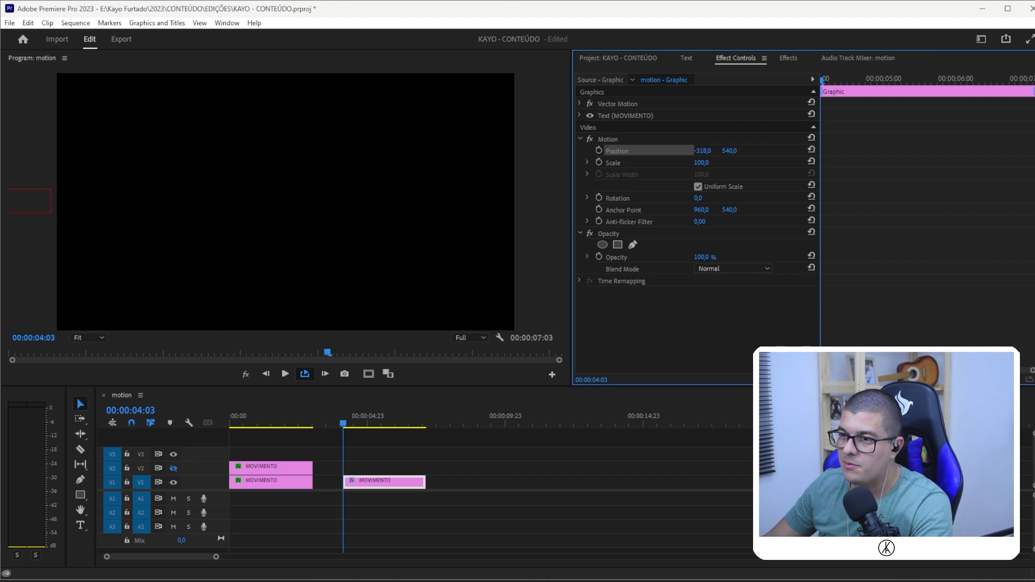
{"action": "mouse_move", "coordinate": [703, 150]}
{"action": "left_mouse_down"}
{"action": "mouse_move", "coordinate": [830, 151]}
{"action": "mouse_move", "coordinate": [707, 151]}
{"action": "left_mouse_up"}
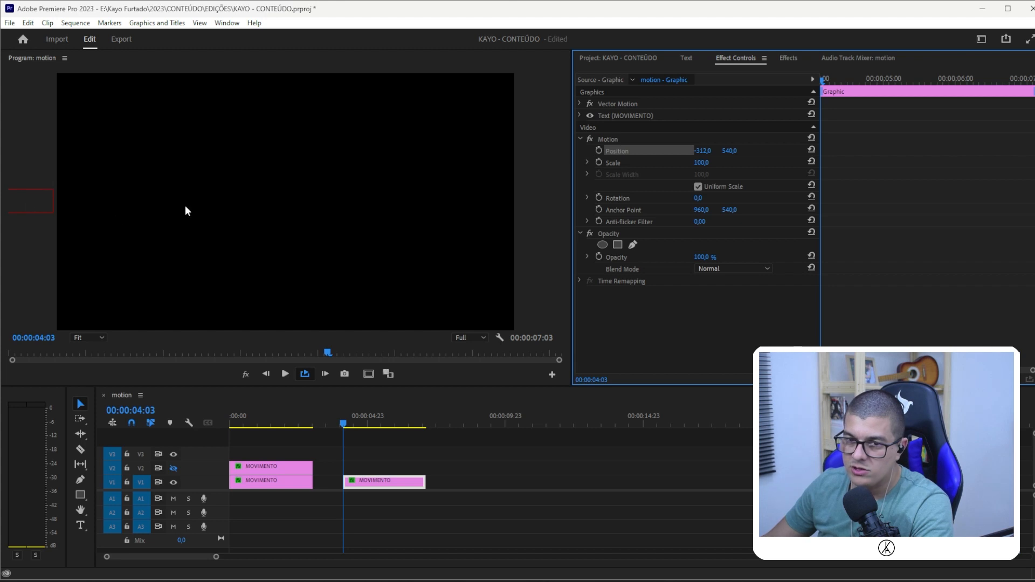
{"action": "left_click", "coordinate": [600, 149]}
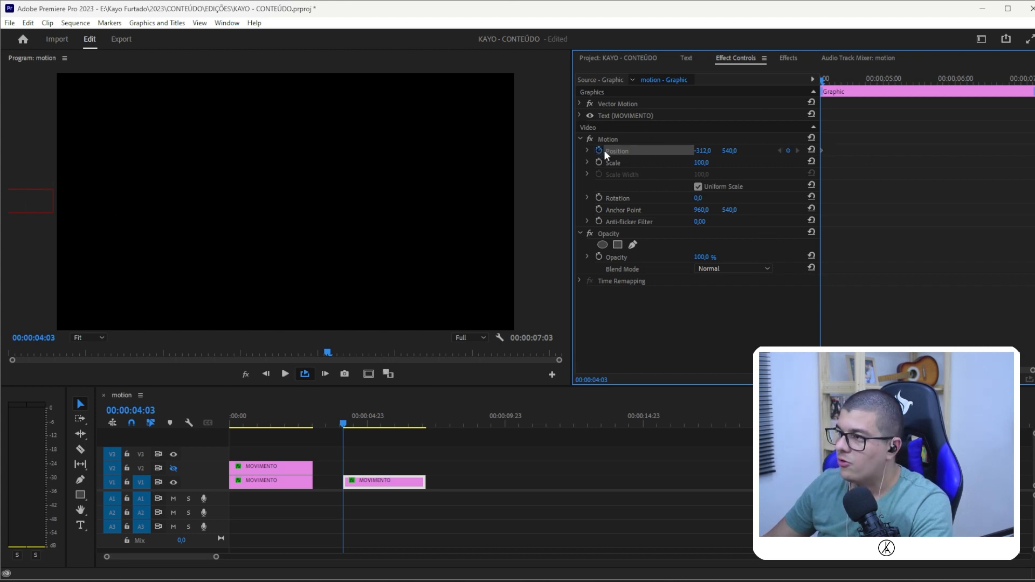
Advance 15 frames from the clip's start to 00:00:04:18 and keyframe the Position at its default 960, 540
{"action": "left_click", "coordinate": [838, 81]}
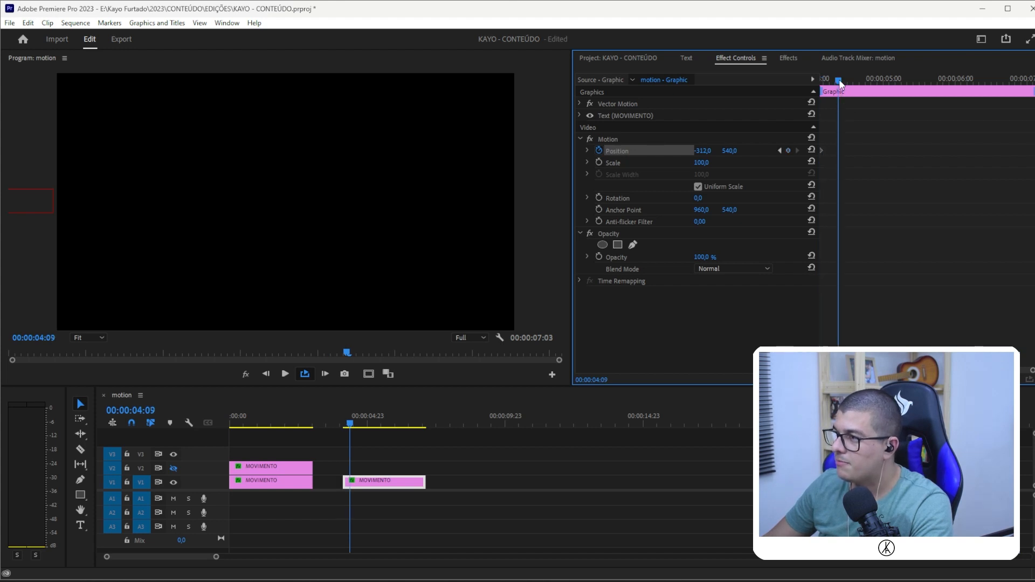
{"action": "left_click_drag", "start_coordinate": [838, 83], "coordinate": [809, 92]}
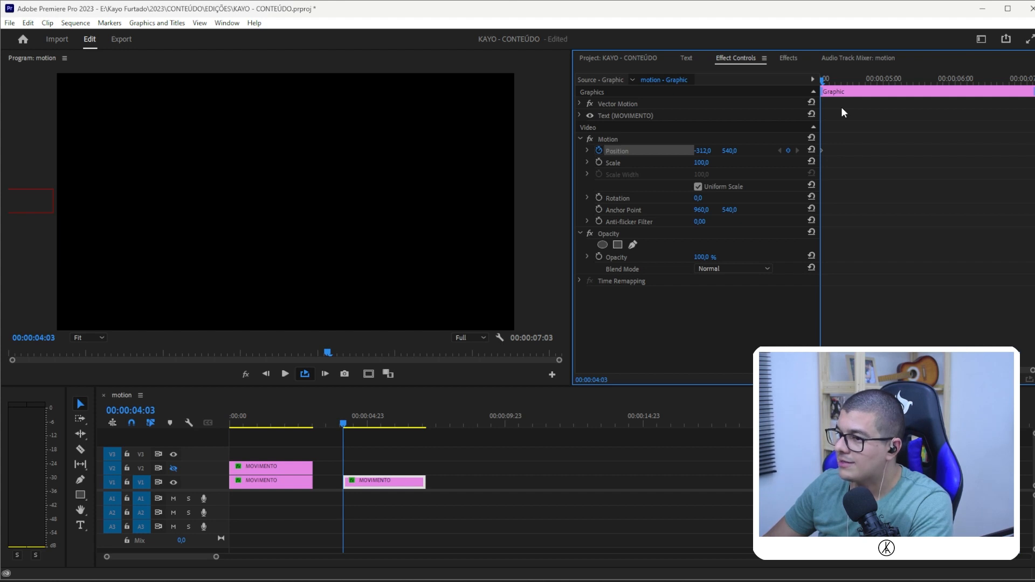
{"action": "key", "text": "shift+Right"}
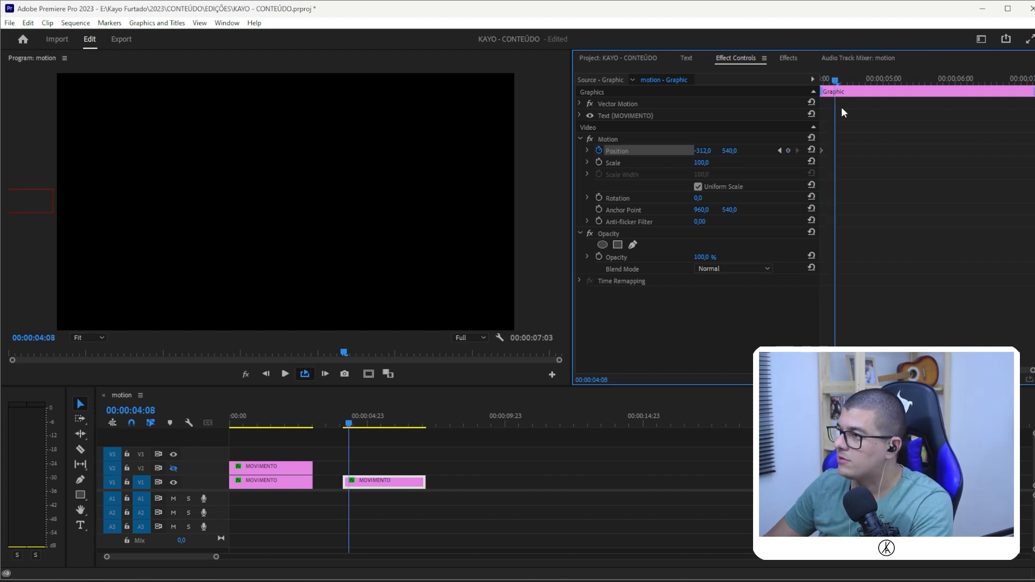
{"action": "key", "text": "shift+Right"}
{"action": "key", "text": "shift+Right"}
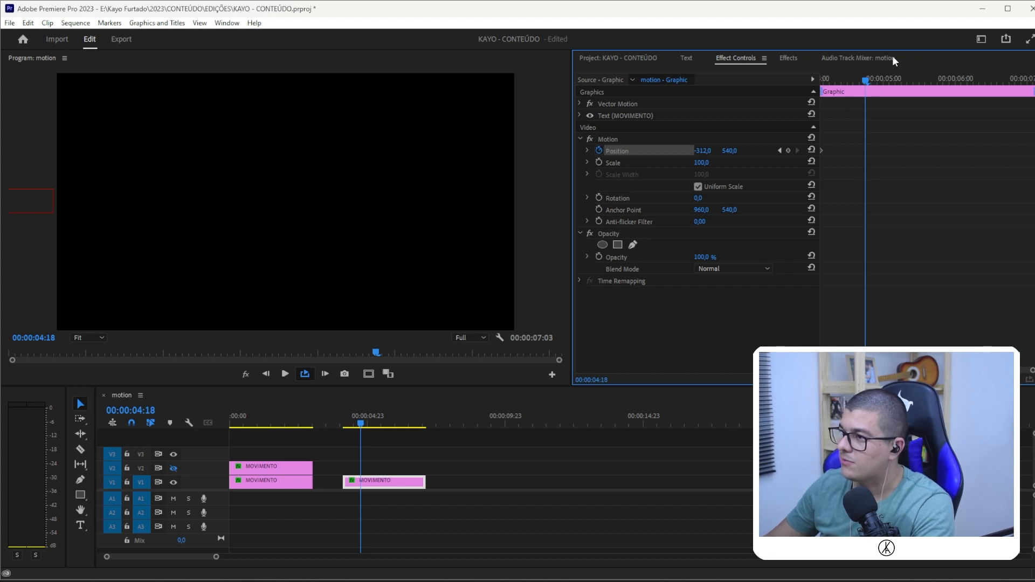
{"action": "mouse_move", "coordinate": [702, 150]}
{"action": "left_mouse_down"}
{"action": "mouse_move", "coordinate": [760, 150]}
{"action": "mouse_move", "coordinate": [700, 155]}
{"action": "left_mouse_up"}
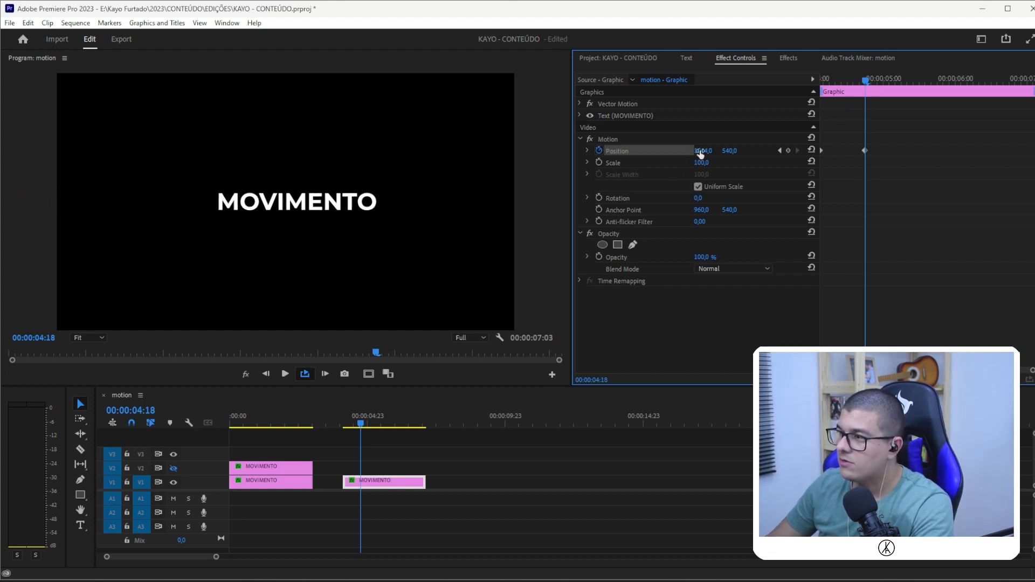
{"action": "left_click", "coordinate": [811, 150]}
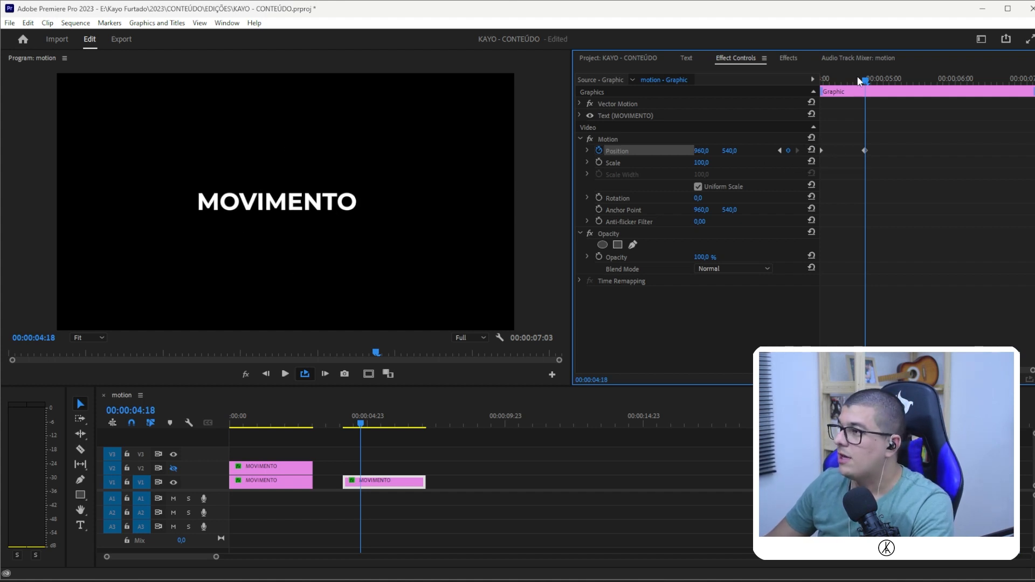
Play the clip from its start twice to review the text's entrance
{"action": "left_click_drag", "start_coordinate": [860, 79], "coordinate": [798, 87]}
{"action": "key", "text": "space"}
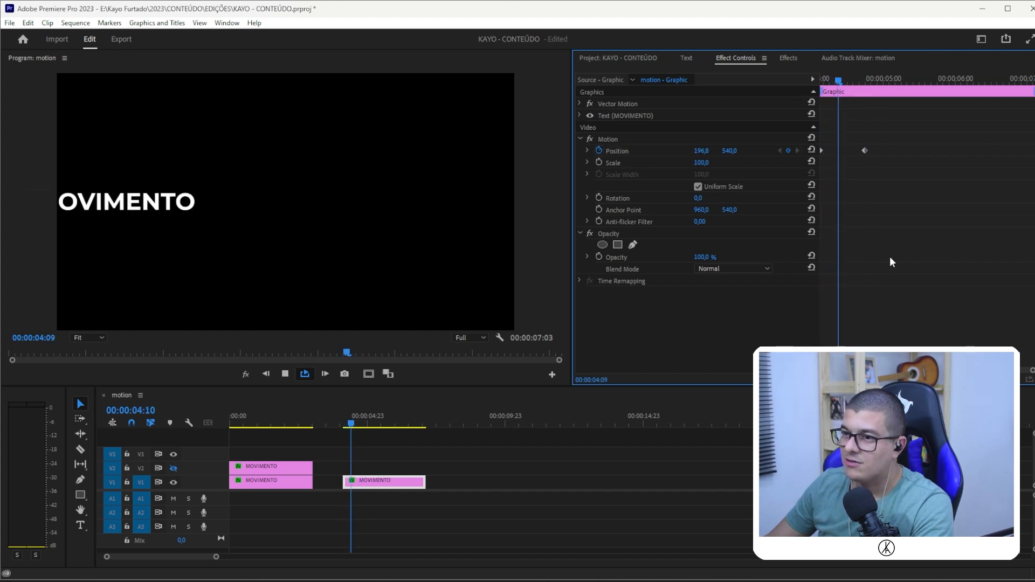
{"action": "left_click_drag", "start_coordinate": [873, 76], "coordinate": [783, 88]}
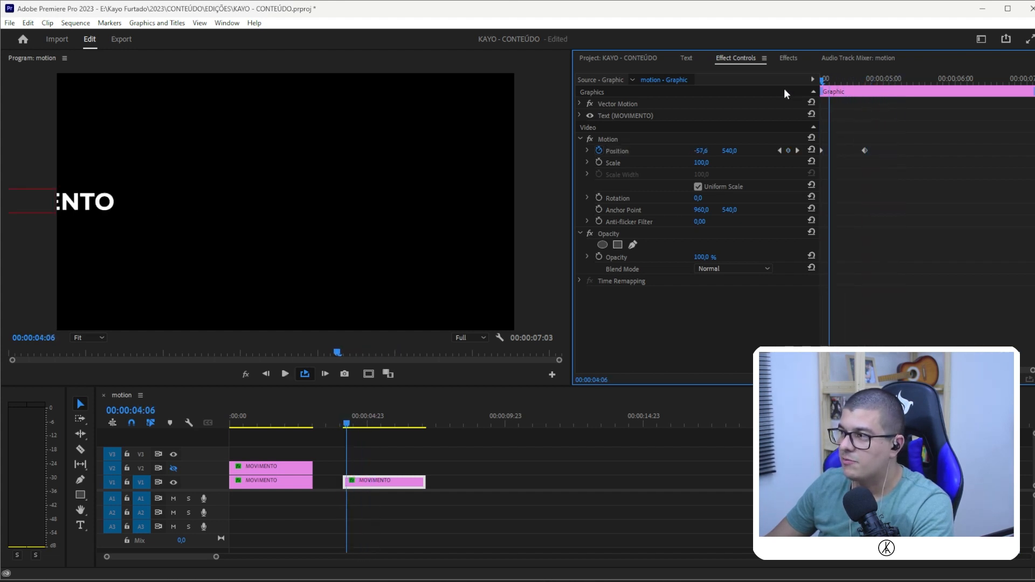
{"action": "key", "text": "space"}
{"action": "key", "text": "space"}
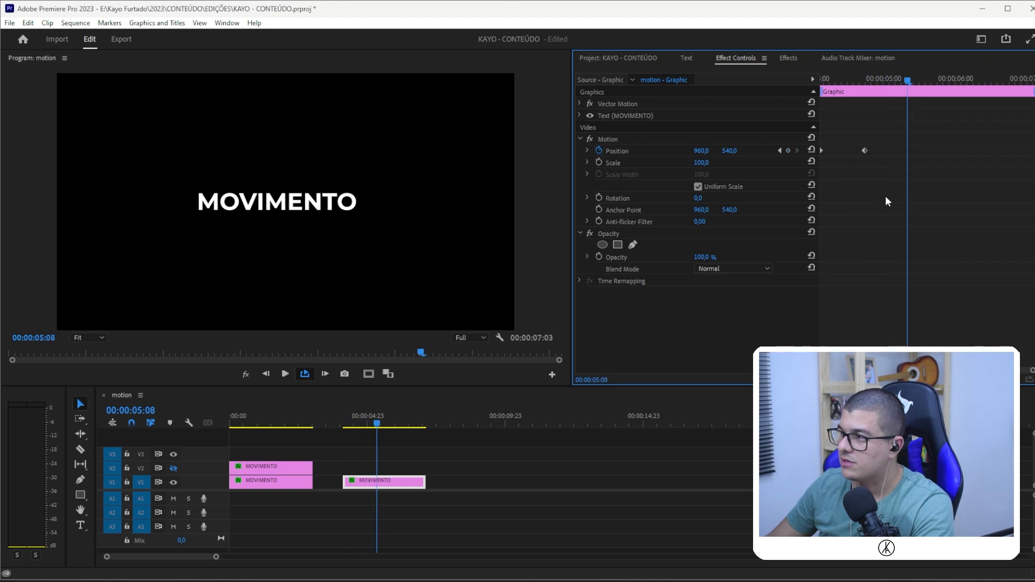
Add a Position keyframe at 960, 540 on the clip's last frame, 00:00:07:02
{"action": "left_click_drag", "start_coordinate": [928, 79], "coordinate": [1033, 76]}
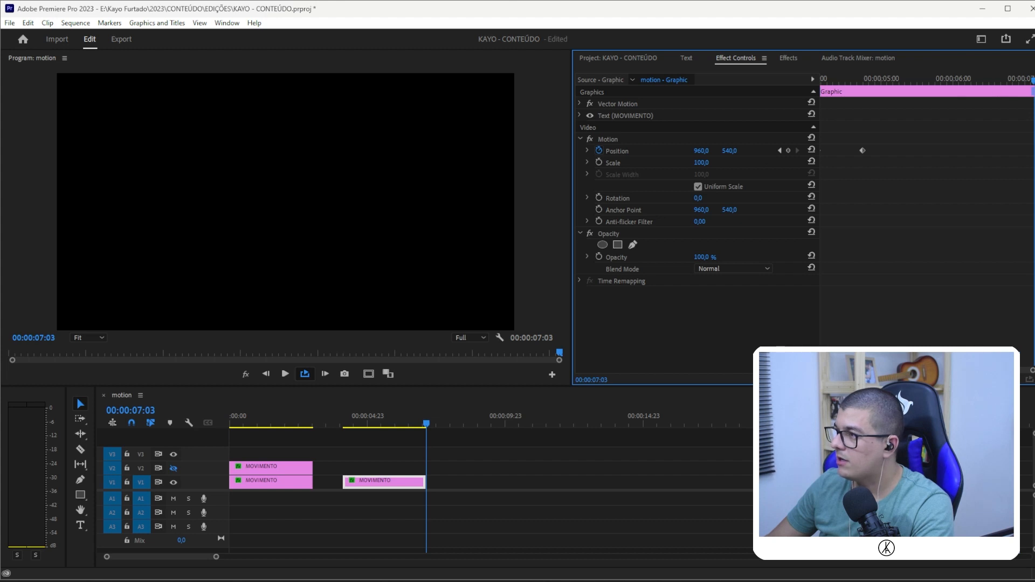
{"action": "left_click", "coordinate": [1030, 80]}
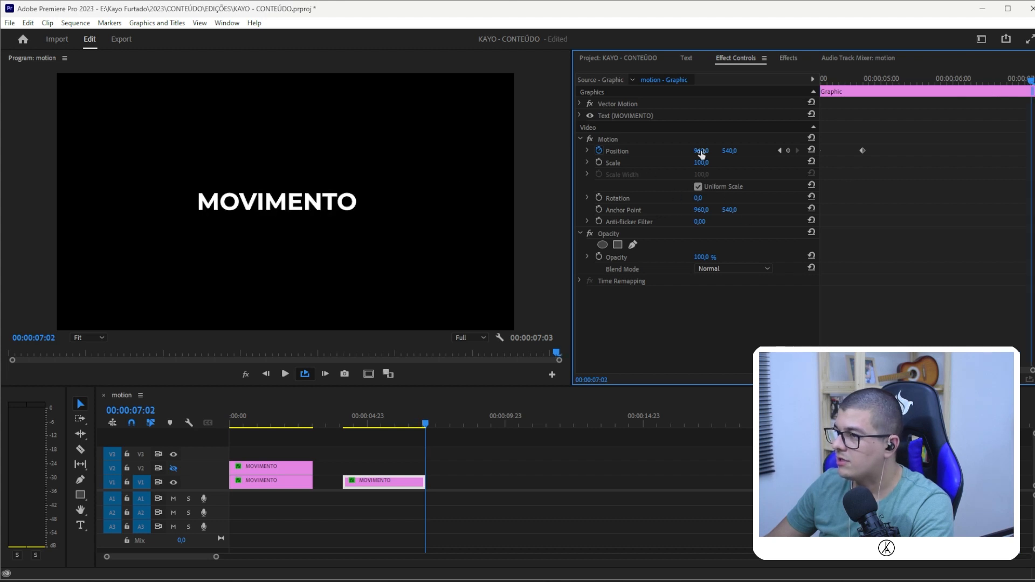
{"action": "left_click", "coordinate": [789, 150]}
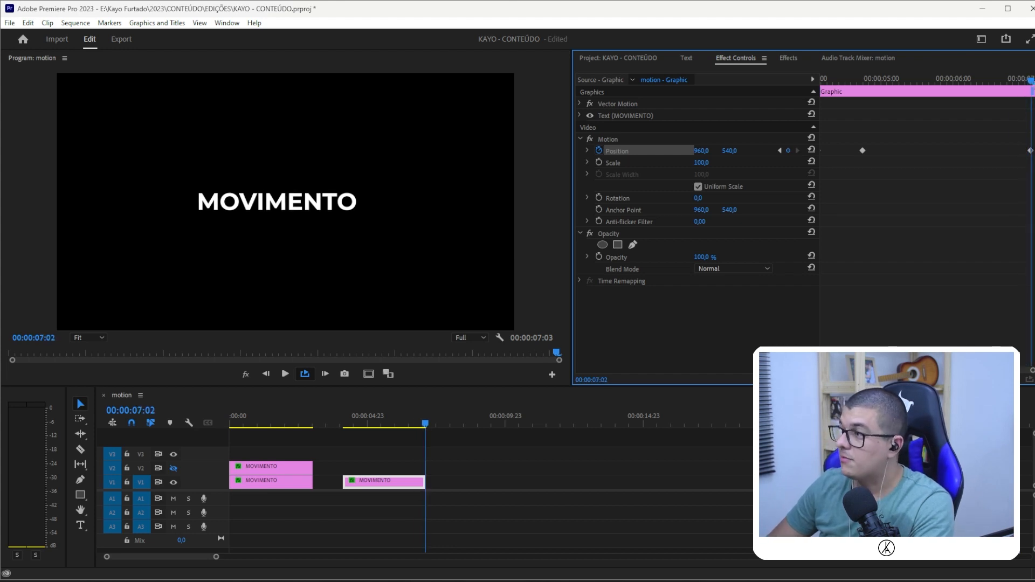
Step back 15 frames from the last keyframe and add a Position keyframe at 00:00:06:11, keeping 960, 540
{"action": "key", "text": "shift+Left"}
{"action": "key", "text": "shift+Right"}
{"action": "key", "text": "shift+Left"}
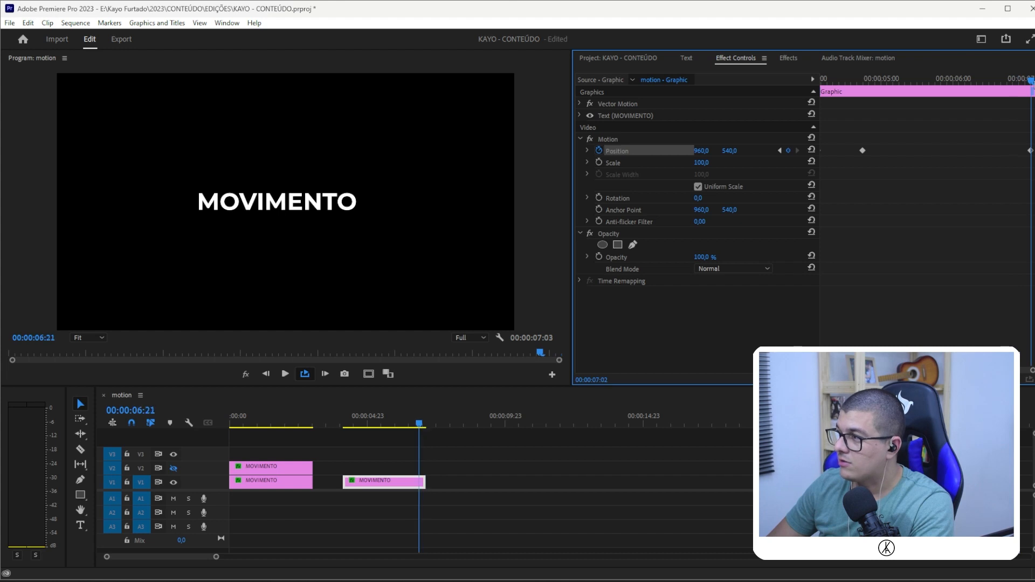
{"action": "key", "text": "shift+Left"}
{"action": "key", "text": "shift+Left"}
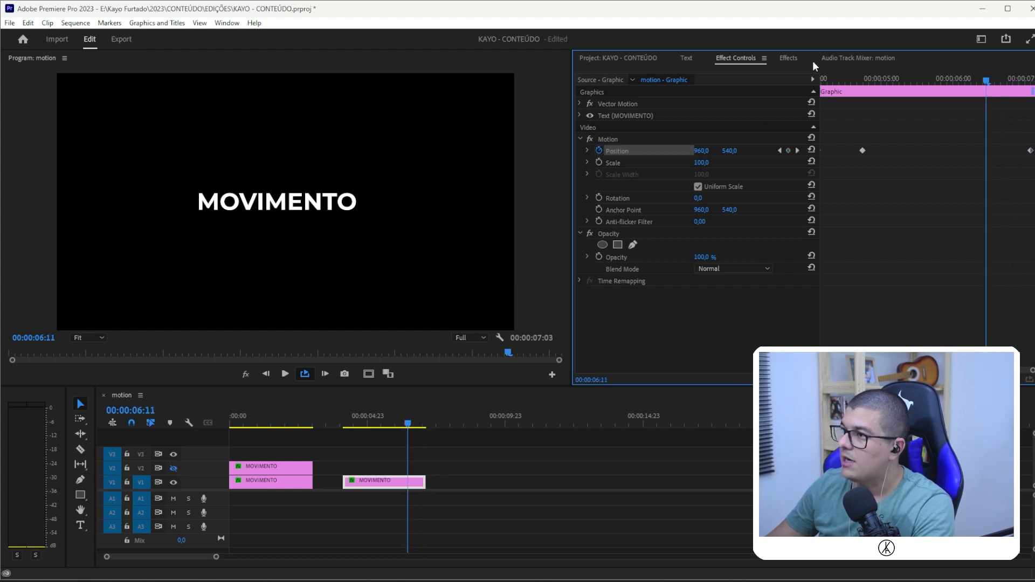
{"action": "left_click_drag", "start_coordinate": [986, 80], "coordinate": [1024, 81]}
{"action": "left_click", "coordinate": [798, 151]}
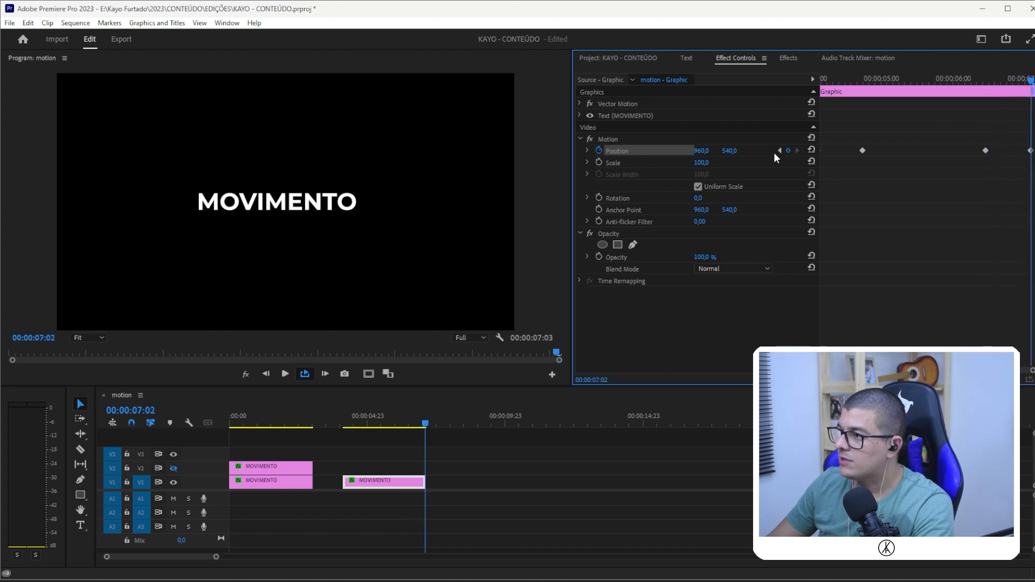
Go through the Position keyframes to the last one at 00:00:07:02 and set its horizontal Position to 2325
{"action": "left_click", "coordinate": [778, 151]}
{"action": "left_click", "coordinate": [778, 151]}
{"action": "left_click", "coordinate": [797, 151]}
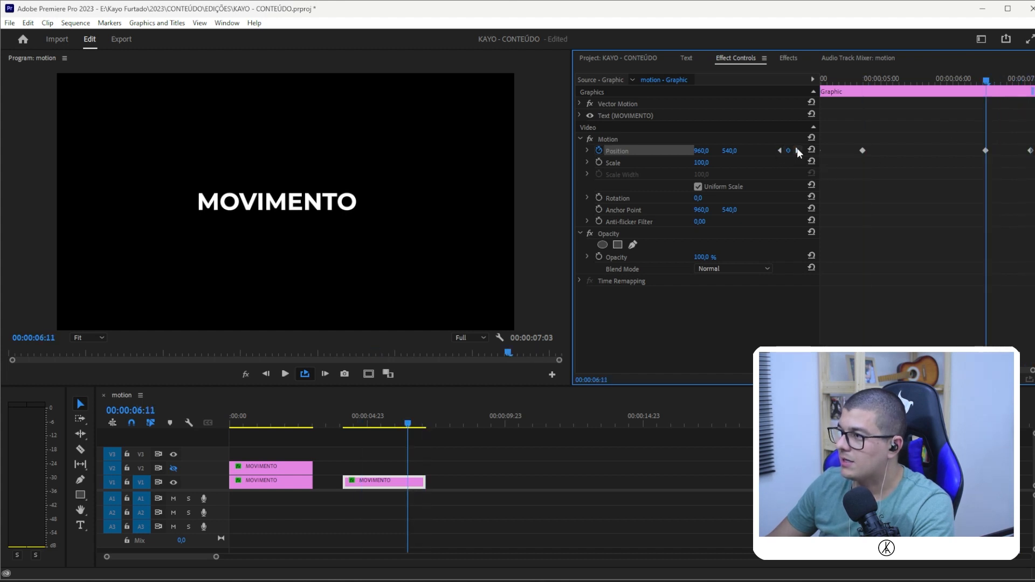
{"action": "left_click", "coordinate": [798, 150]}
{"action": "left_click_drag", "start_coordinate": [700, 151], "coordinate": [967, 151]}
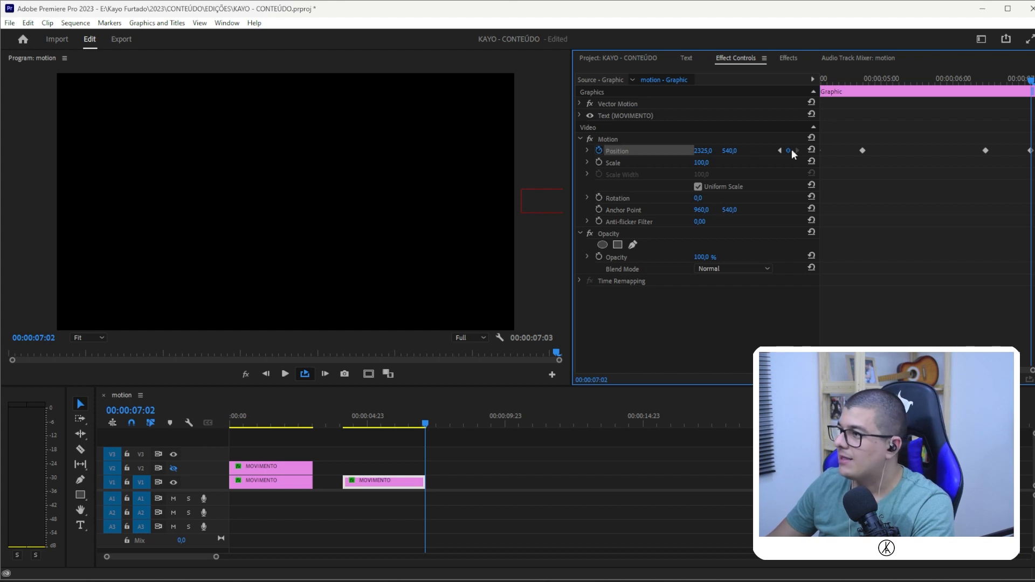
Play the clip from its start to review the full motion, and inspect the Position keyframes of the first clip on V1
{"action": "left_click", "coordinate": [345, 424]}
{"action": "key", "text": "space"}
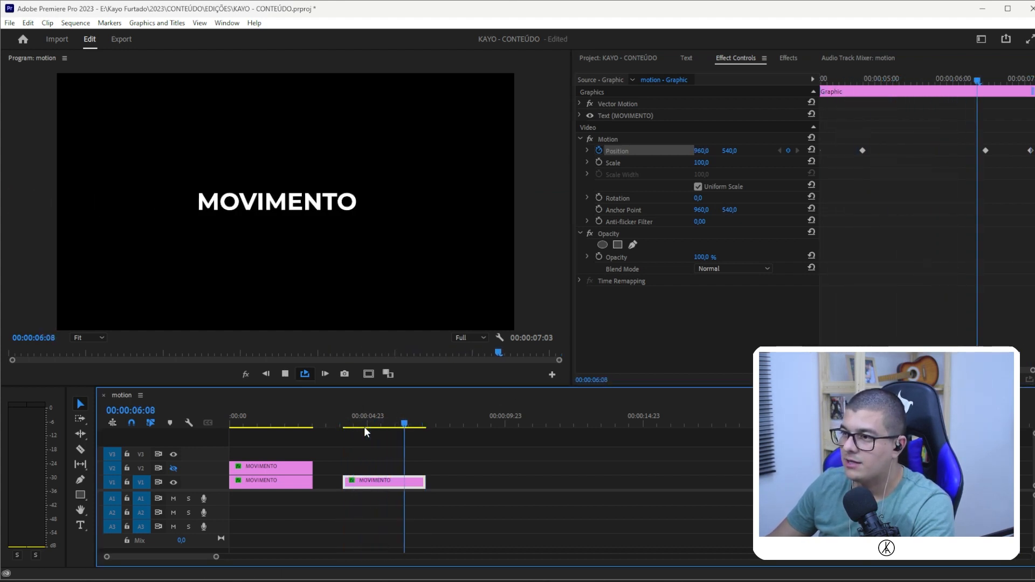
{"action": "key", "text": "space"}
{"action": "left_click", "coordinate": [243, 480]}
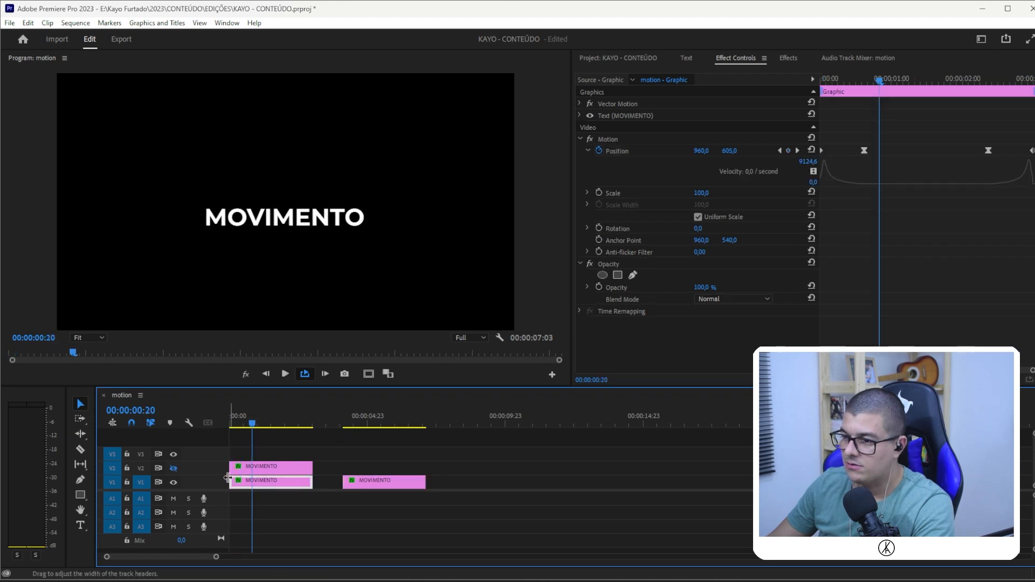
Mark the sequence In point at 00:00:04:03 and the Out point at the end of the separate MOVIMENTO clip
{"action": "left_click", "coordinate": [339, 423]}
{"action": "left_click_drag", "start_coordinate": [341, 423], "coordinate": [345, 421]}
{"action": "key", "text": "i"}
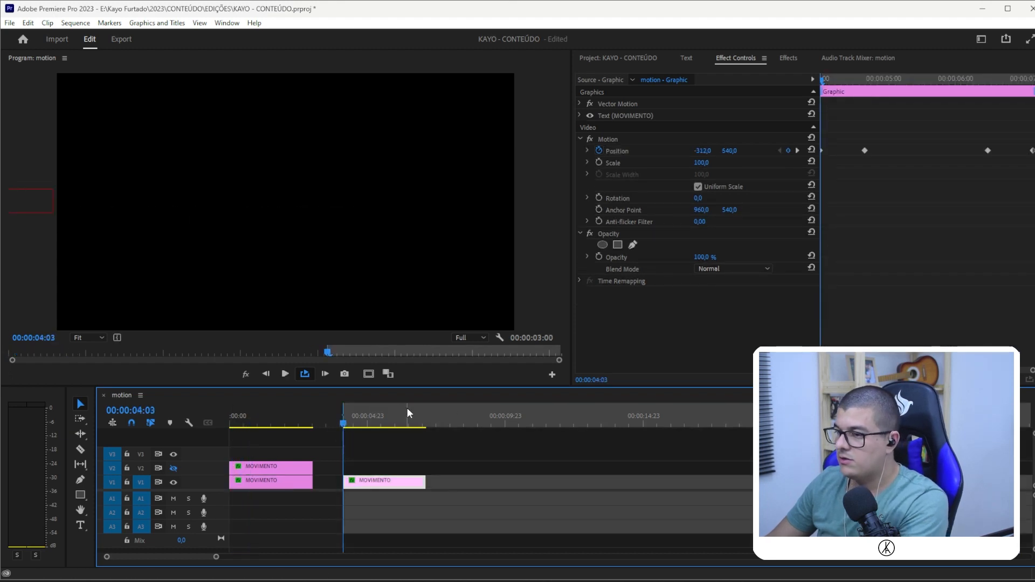
{"action": "left_click", "coordinate": [442, 412]}
{"action": "key", "text": "o"}
{"action": "left_click_drag", "start_coordinate": [442, 412], "coordinate": [424, 411]}
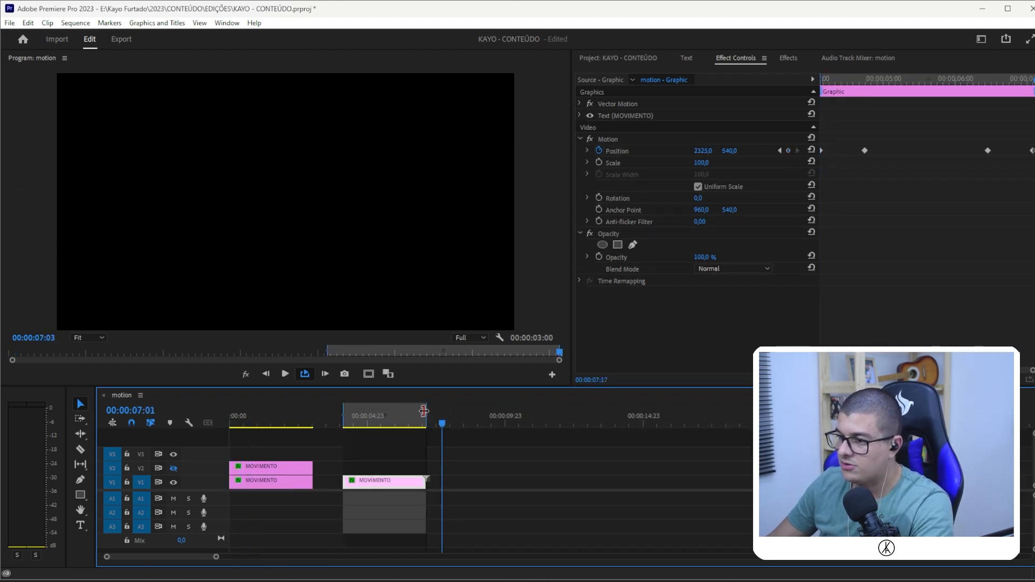
Play the marked range of the MOVIMENTO clip to review its linear entrance and exit
{"action": "left_click", "coordinate": [358, 414]}
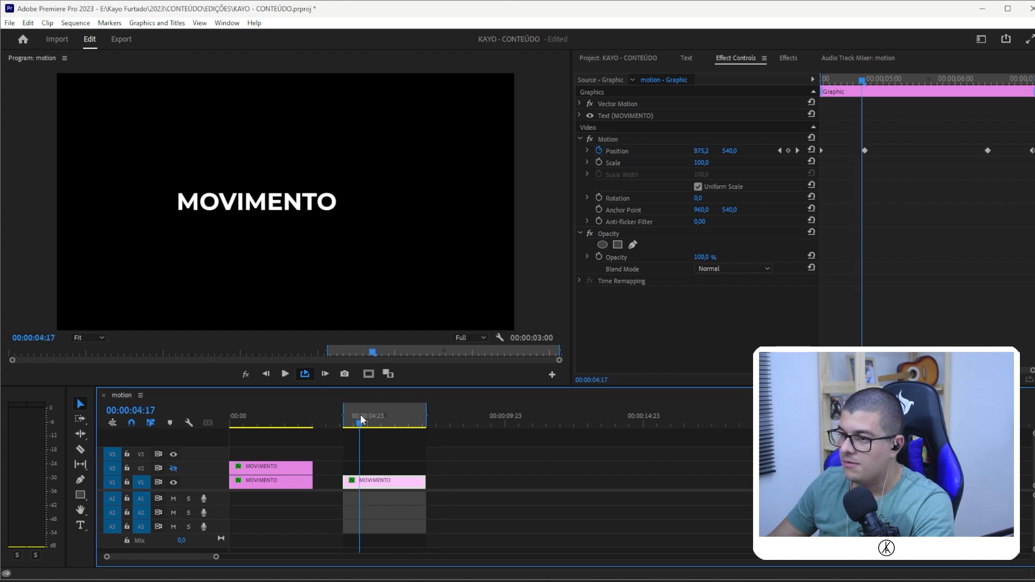
{"action": "key", "text": "space"}
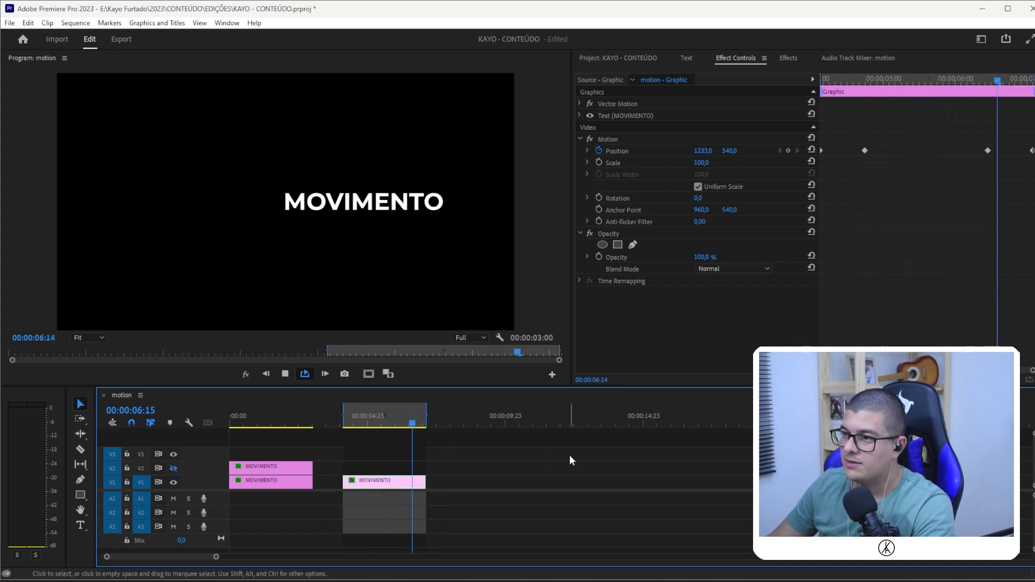
{"action": "key", "text": "space"}
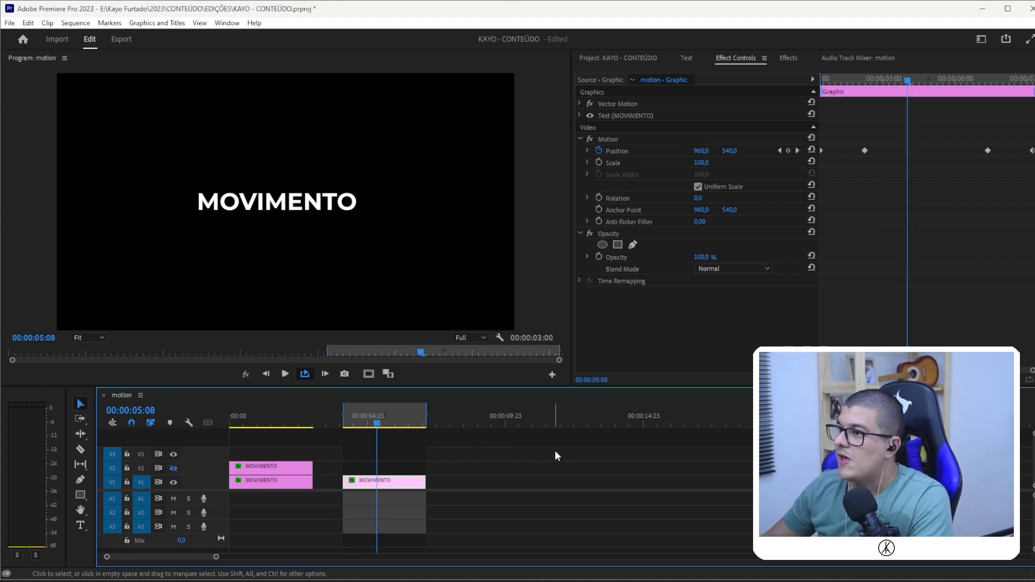
Expand the Position velocity graph and play the clip's entrance and exit against it
{"action": "left_click", "coordinate": [586, 150]}
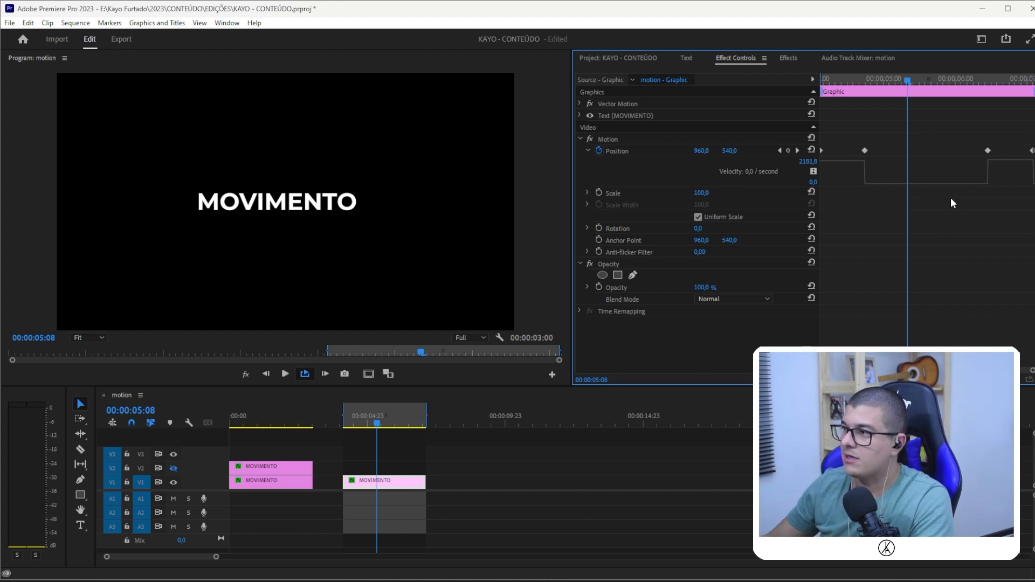
{"action": "left_click", "coordinate": [834, 71]}
{"action": "key", "text": "space"}
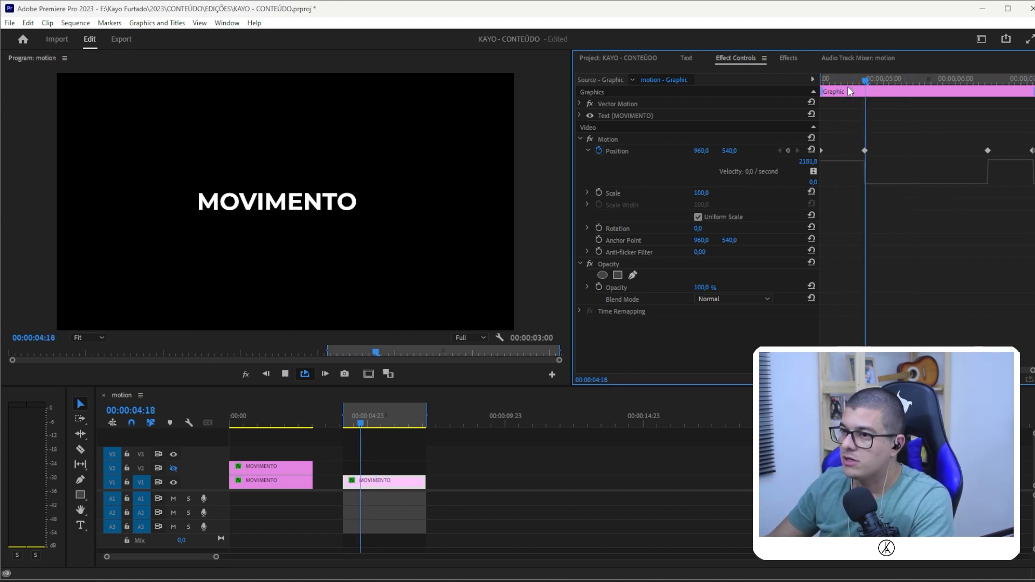
{"action": "left_click", "coordinate": [972, 76]}
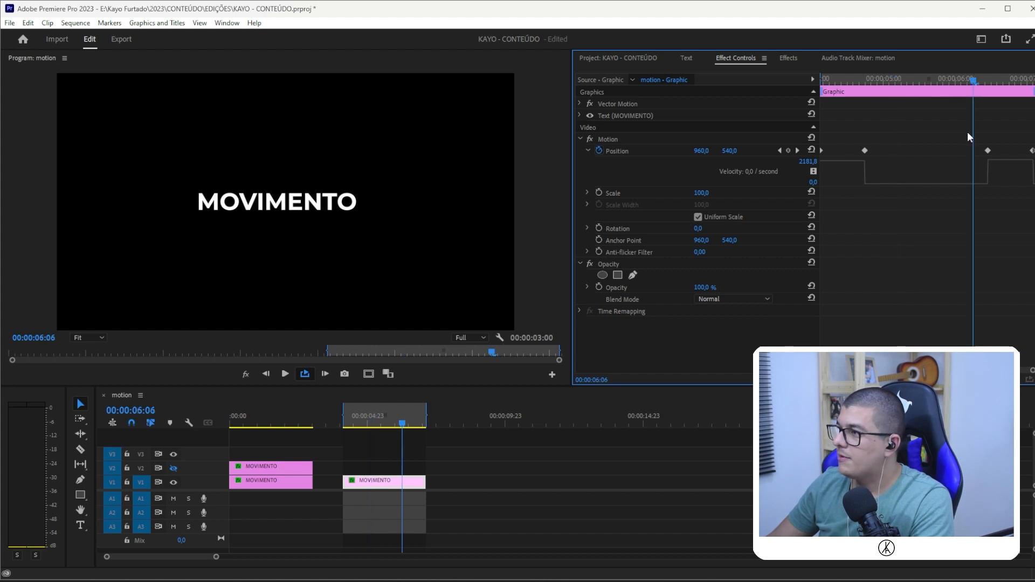
{"action": "key", "text": "space"}
{"action": "key", "text": "space"}
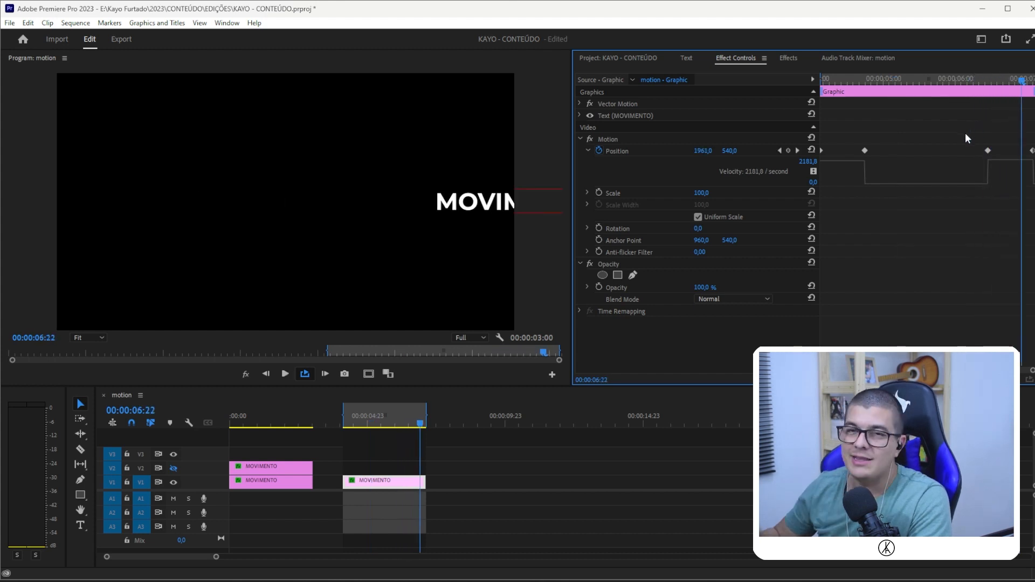
Ease the arrival at the 00:00:04:18 Position keyframe by lowering its incoming velocity to about zero with a long handle, and play the result
{"action": "left_click", "coordinate": [859, 77]}
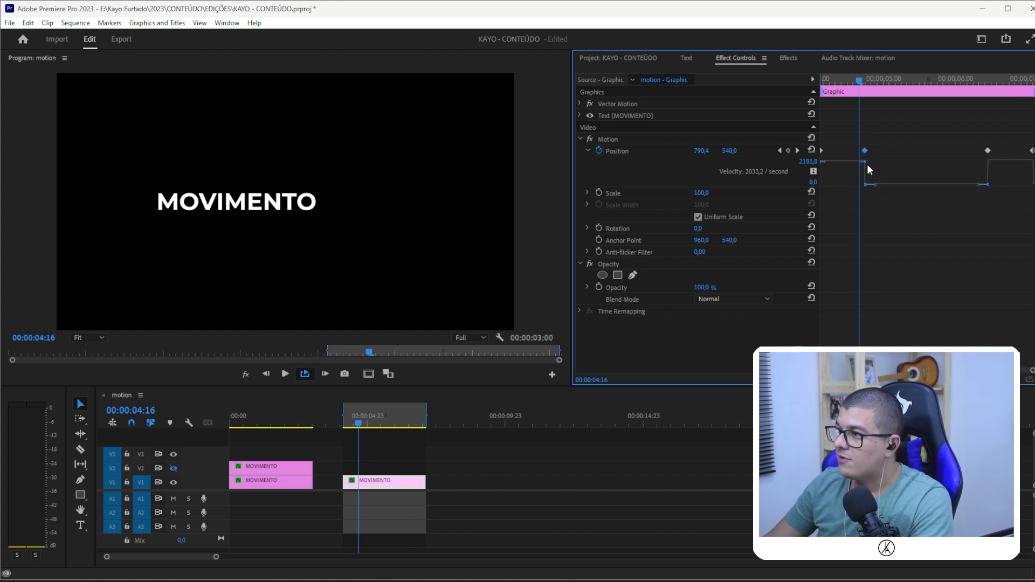
{"action": "key", "text": "Left"}
{"action": "key", "text": "Left"}
{"action": "key", "text": "Left"}
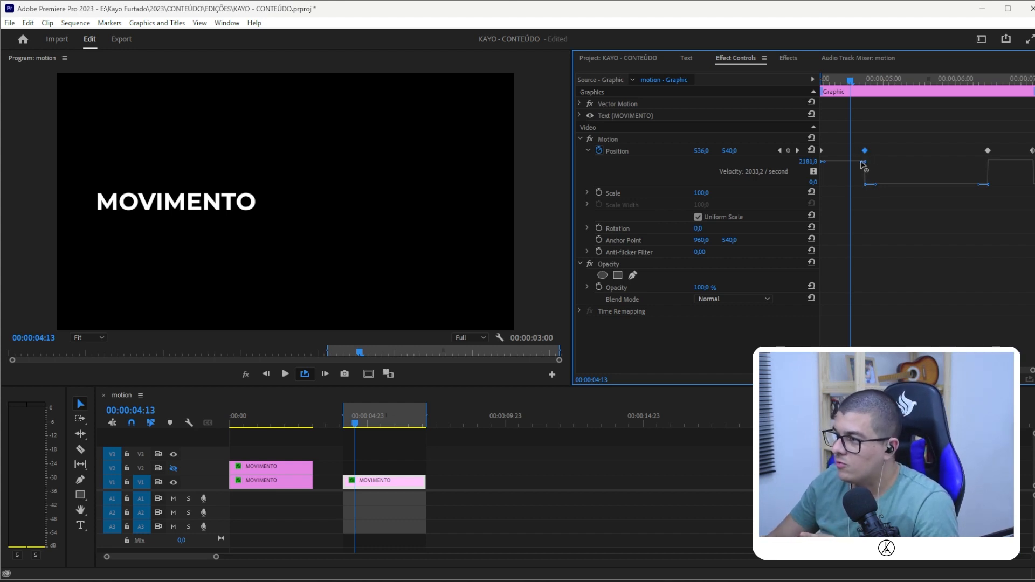
{"action": "left_click_drag", "start_coordinate": [863, 161], "coordinate": [833, 191]}
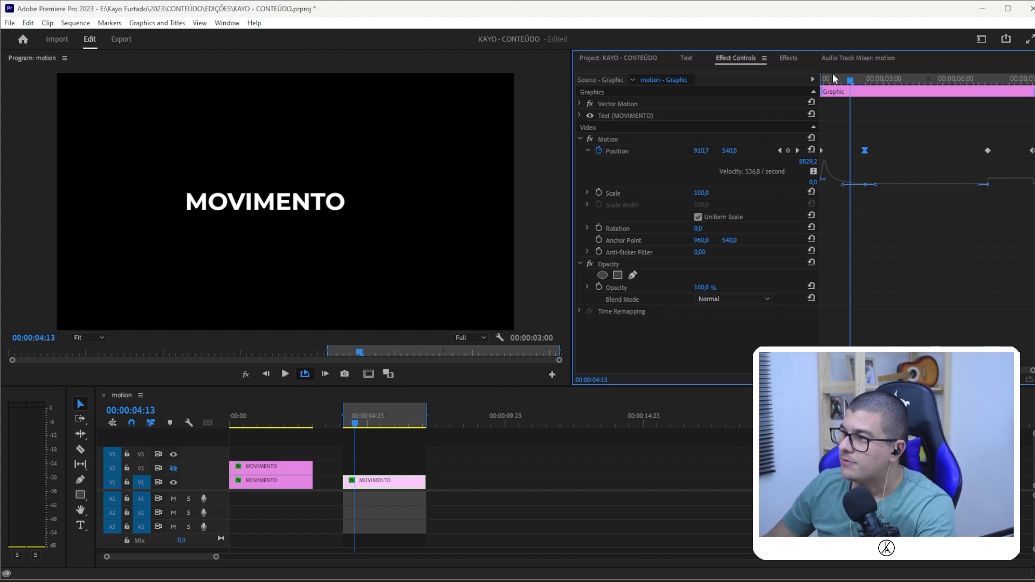
{"action": "left_click", "coordinate": [374, 422]}
{"action": "key", "text": "space"}
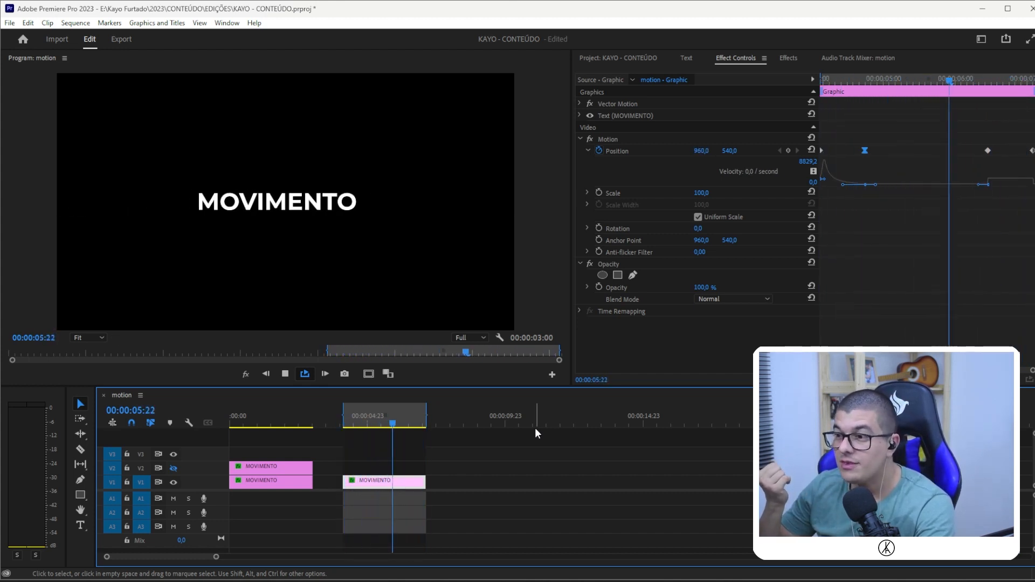
{"action": "key", "text": "space"}
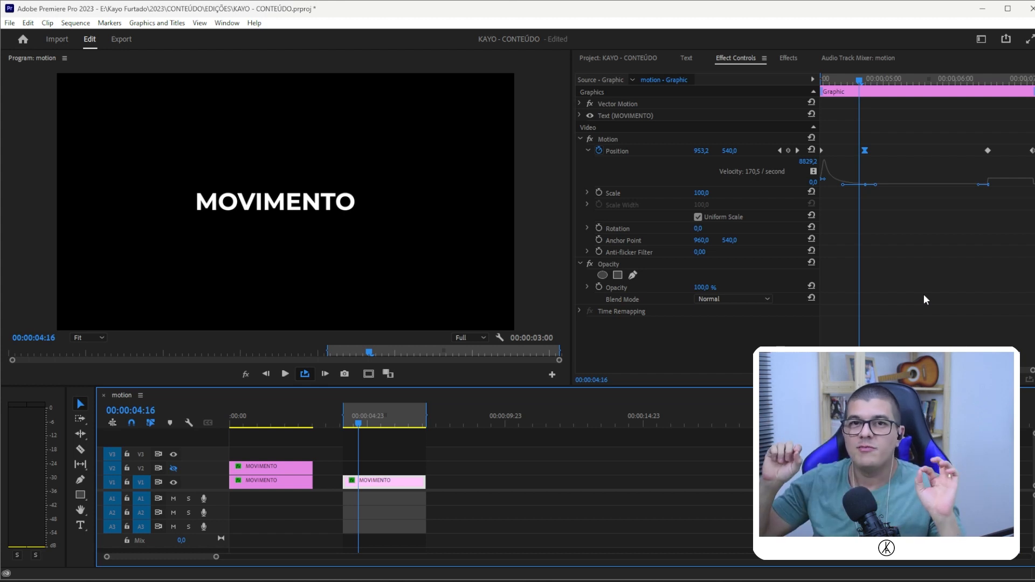
Try lowering the incoming velocity of the last Position keyframe with a long handle, and play the clip to judge the exit
{"action": "left_click", "coordinate": [1031, 152]}
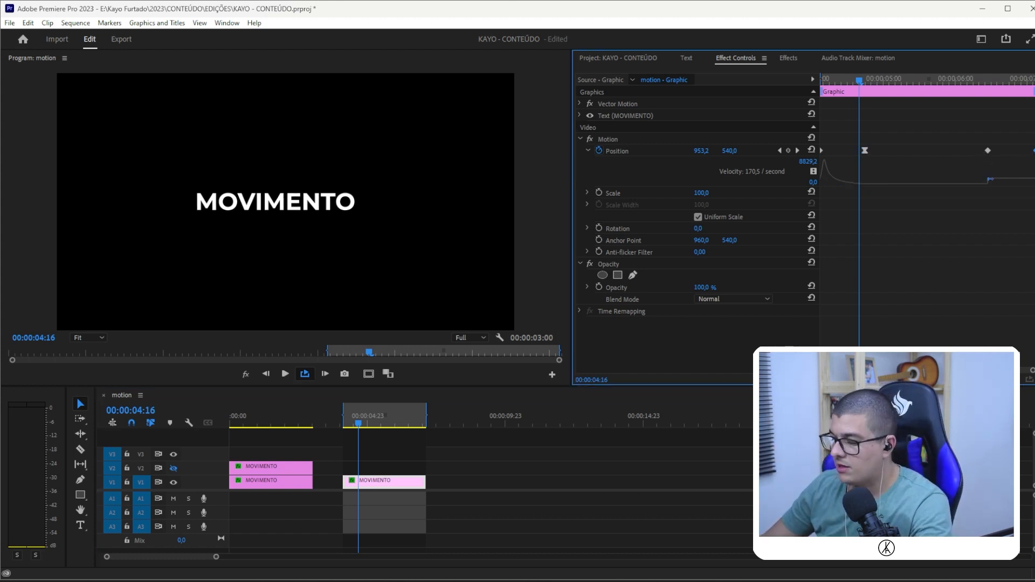
{"action": "left_click_drag", "start_coordinate": [1025, 184], "coordinate": [1005, 211]}
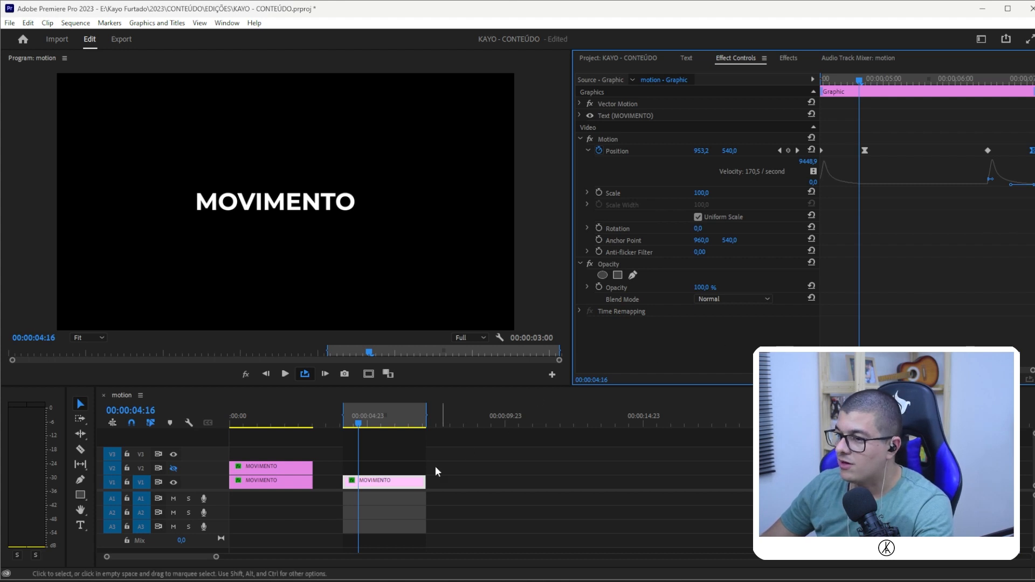
{"action": "left_click", "coordinate": [377, 446]}
{"action": "key", "text": "space"}
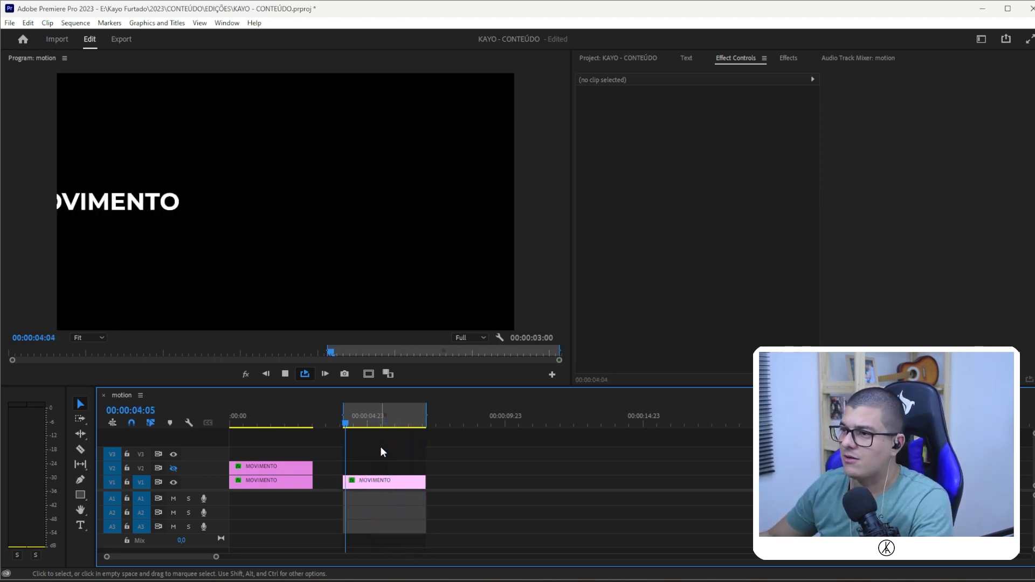
{"action": "key", "text": "space"}
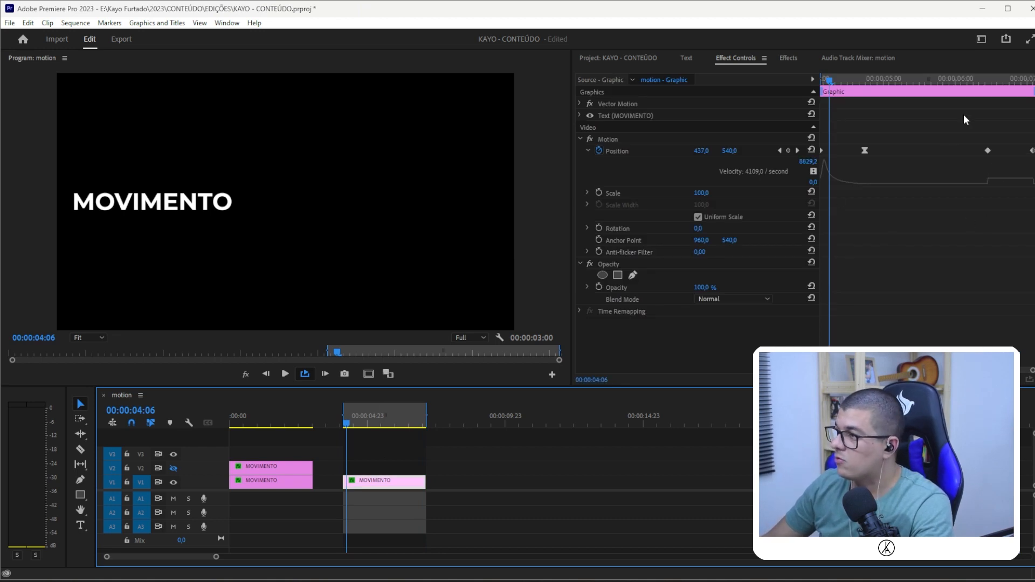
Ease the departure from the third Position keyframe by lowering its outgoing velocity to about zero with a long handle, and play the result
{"action": "left_click", "coordinate": [987, 151]}
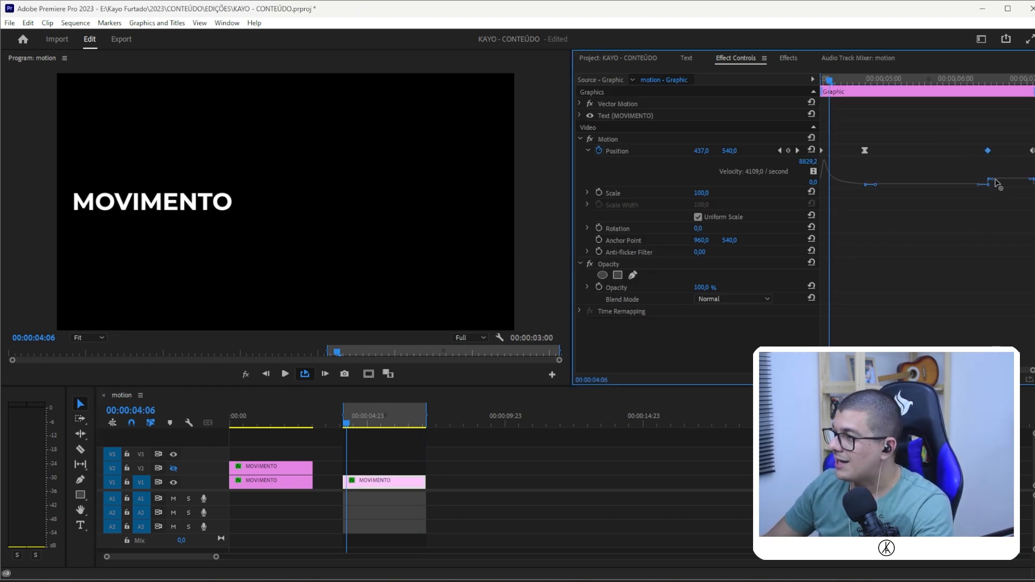
{"action": "left_click_drag", "start_coordinate": [1000, 191], "coordinate": [1025, 208]}
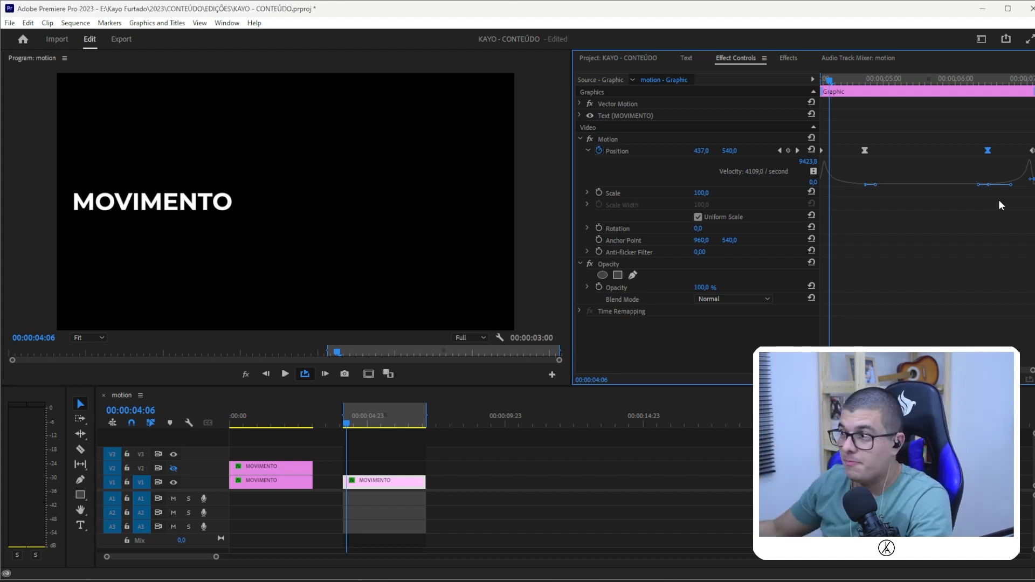
{"action": "left_click", "coordinate": [952, 253]}
{"action": "key", "text": "space"}
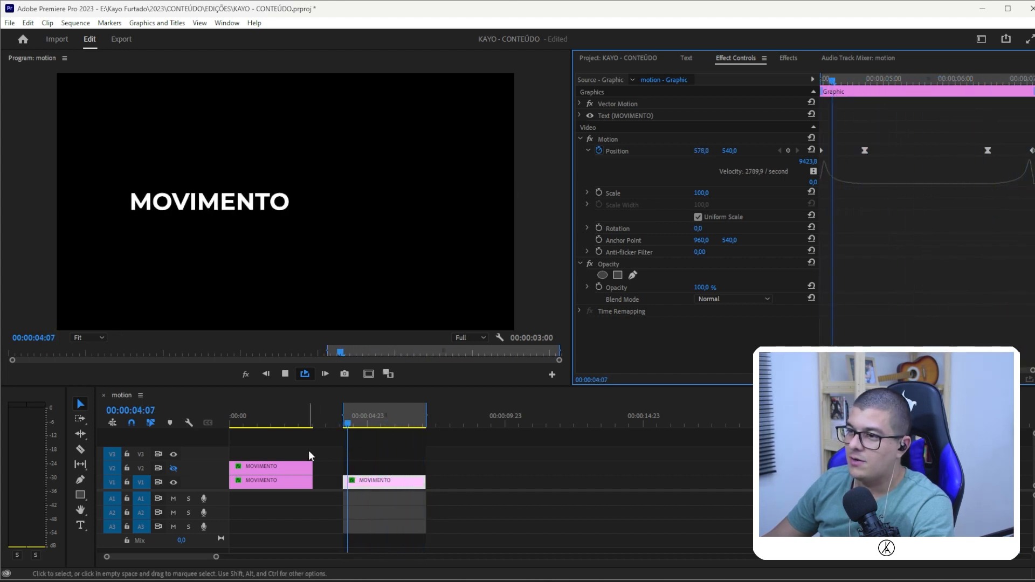
Return to the start of the sequence, show the output of track V2 and hide track V1
{"action": "left_click_drag", "start_coordinate": [254, 412], "coordinate": [195, 421]}
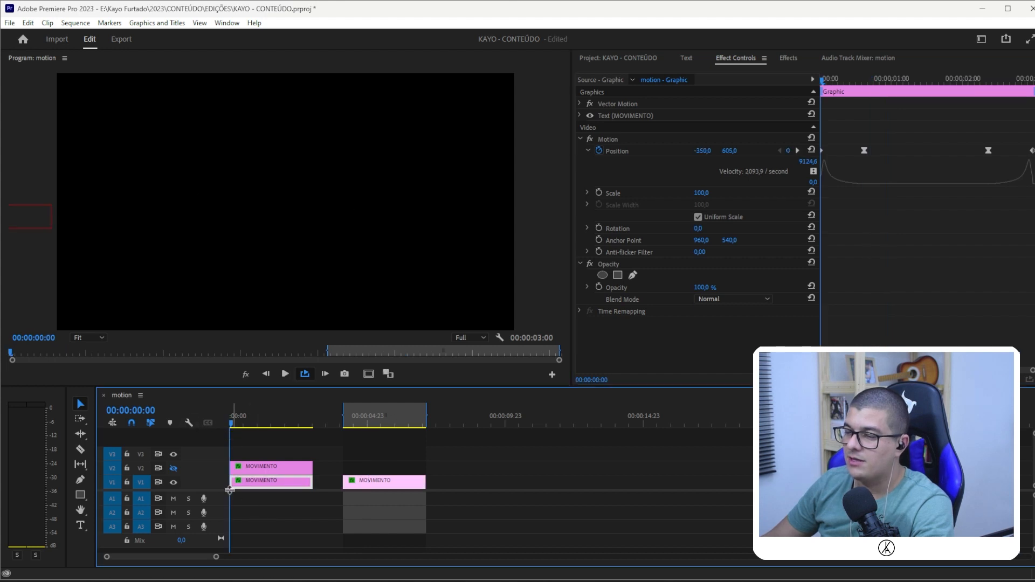
{"action": "key", "text": "space"}
{"action": "key", "text": "space"}
{"action": "left_click", "coordinate": [174, 468]}
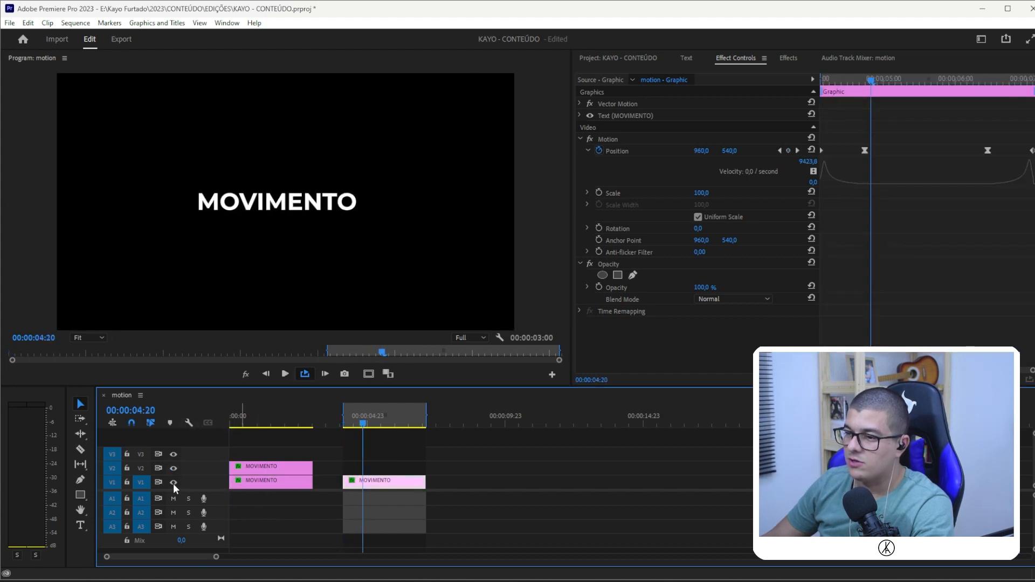
{"action": "left_click", "coordinate": [173, 483]}
Play the sequence from its start to review the first MOVIMENTO title with only the V2 copy shown
{"action": "left_click", "coordinate": [237, 480]}
{"action": "key", "text": "space"}
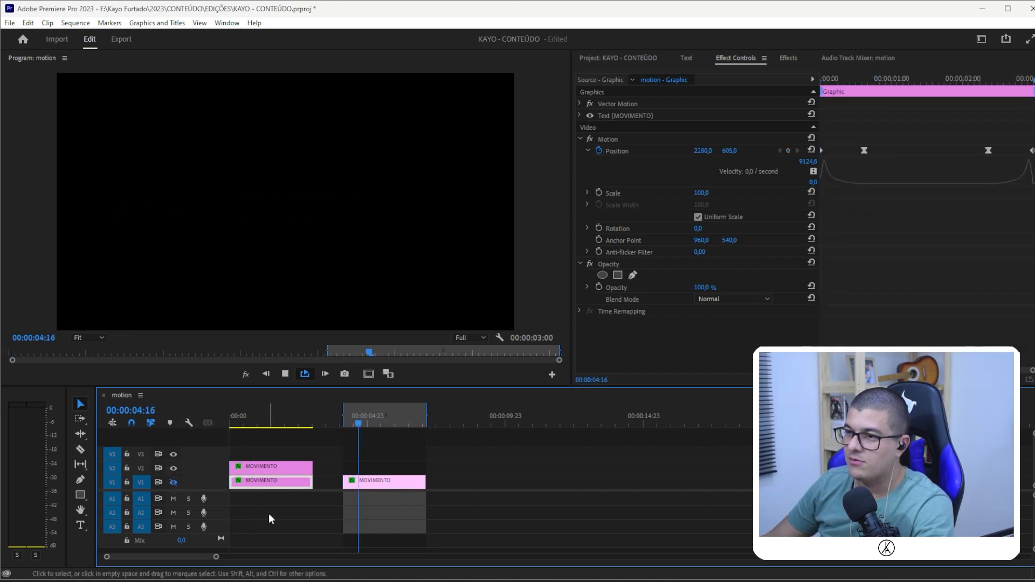
{"action": "left_click_drag", "start_coordinate": [280, 413], "coordinate": [187, 427]}
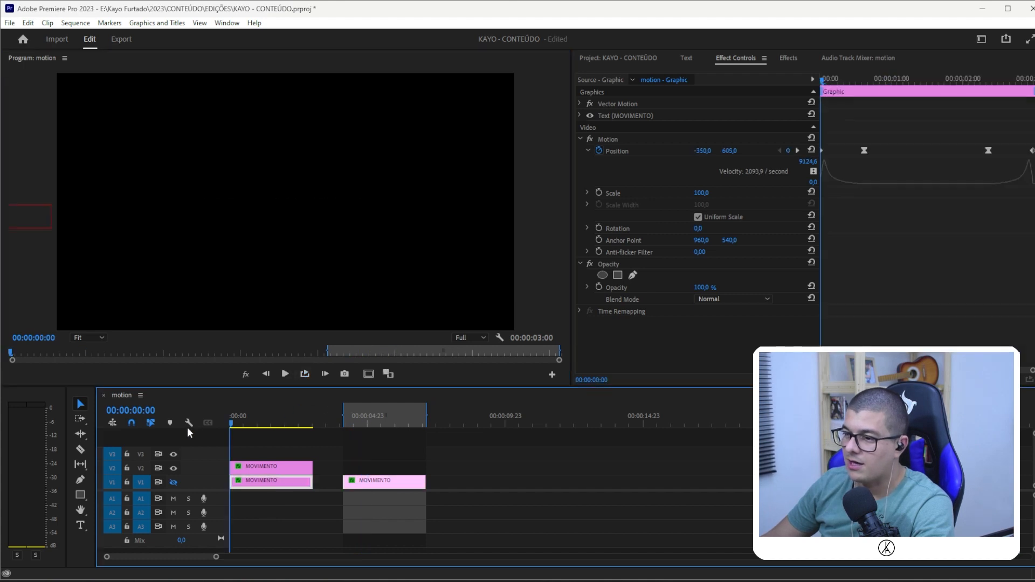
{"action": "key", "text": "space"}
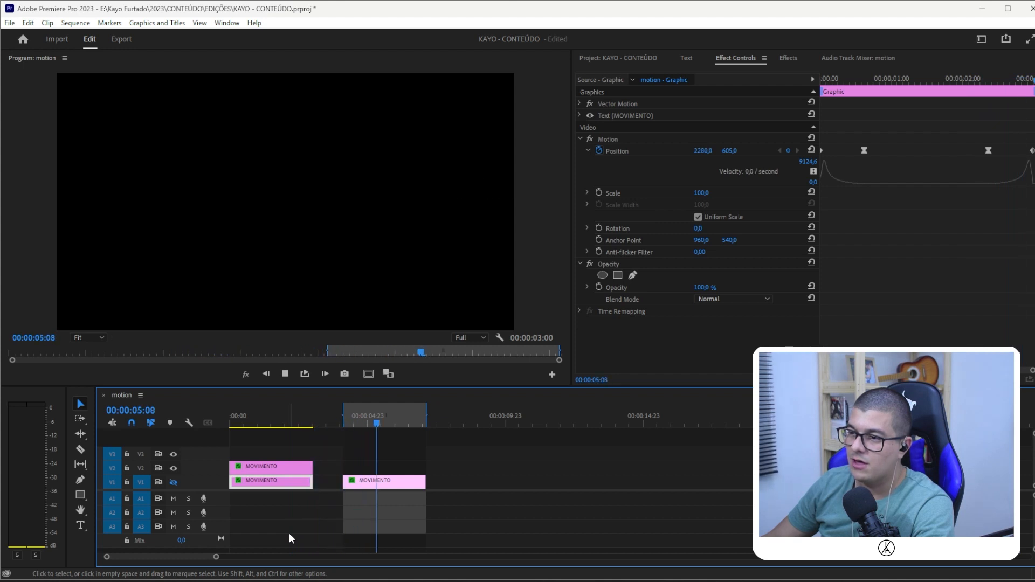
{"action": "key", "text": "space"}
Move the separate MOVIMENTO clip from V1 up to V2 and play the marked range with loop playback on
{"action": "left_click", "coordinate": [361, 480]}
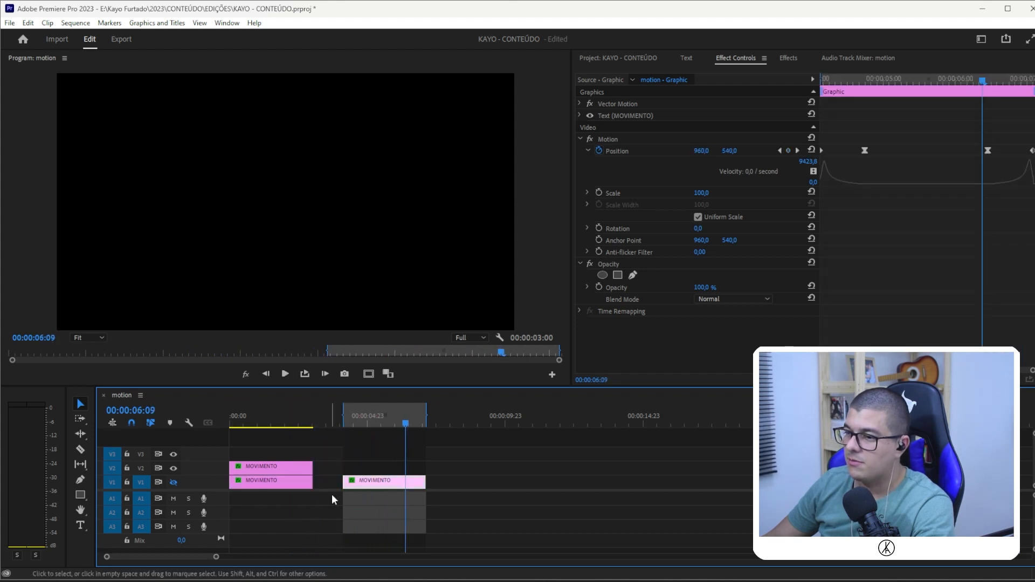
{"action": "left_click_drag", "start_coordinate": [369, 482], "coordinate": [369, 467]}
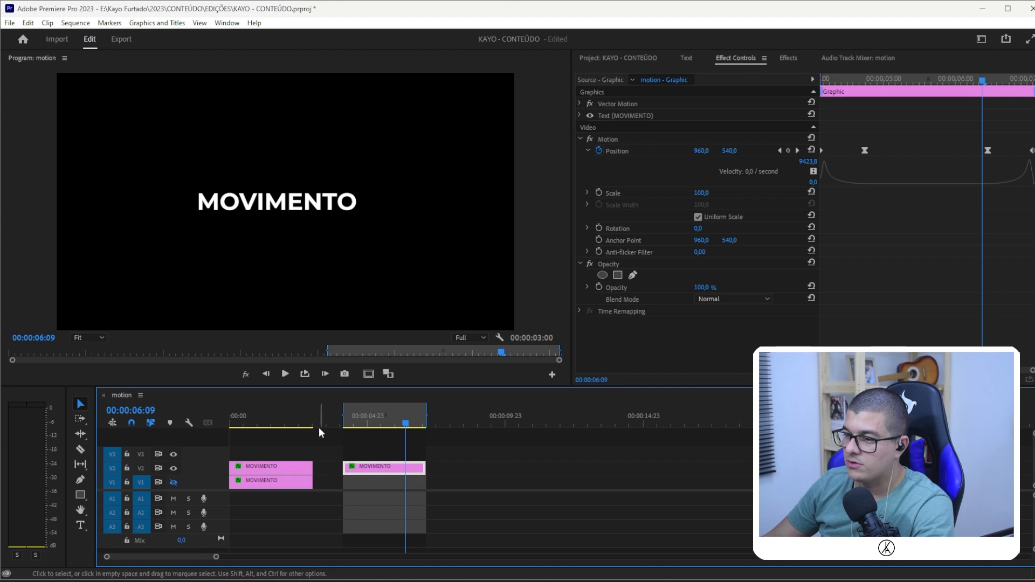
{"action": "left_click", "coordinate": [283, 412]}
{"action": "key", "text": "space"}
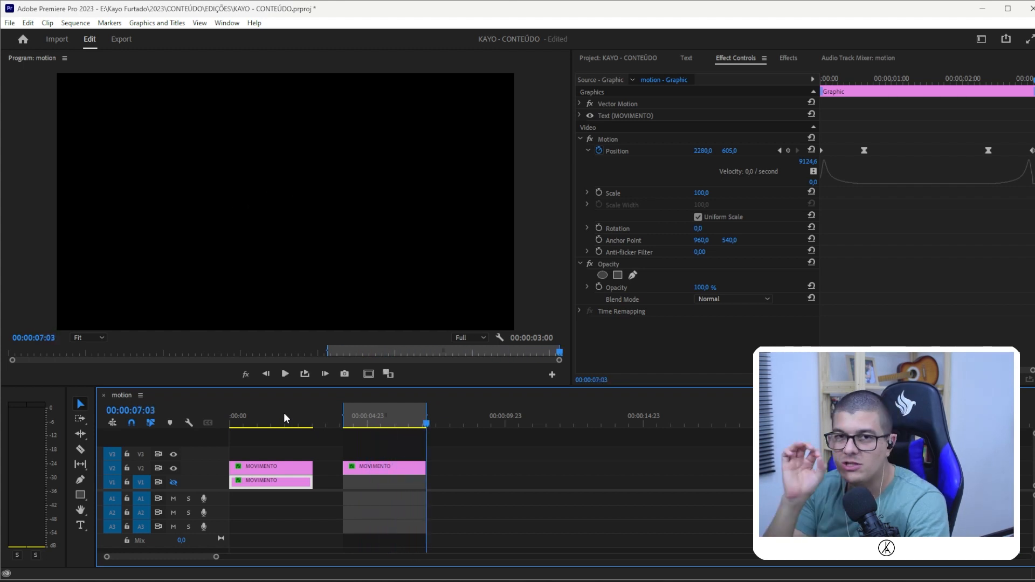
{"action": "left_click", "coordinate": [304, 374]}
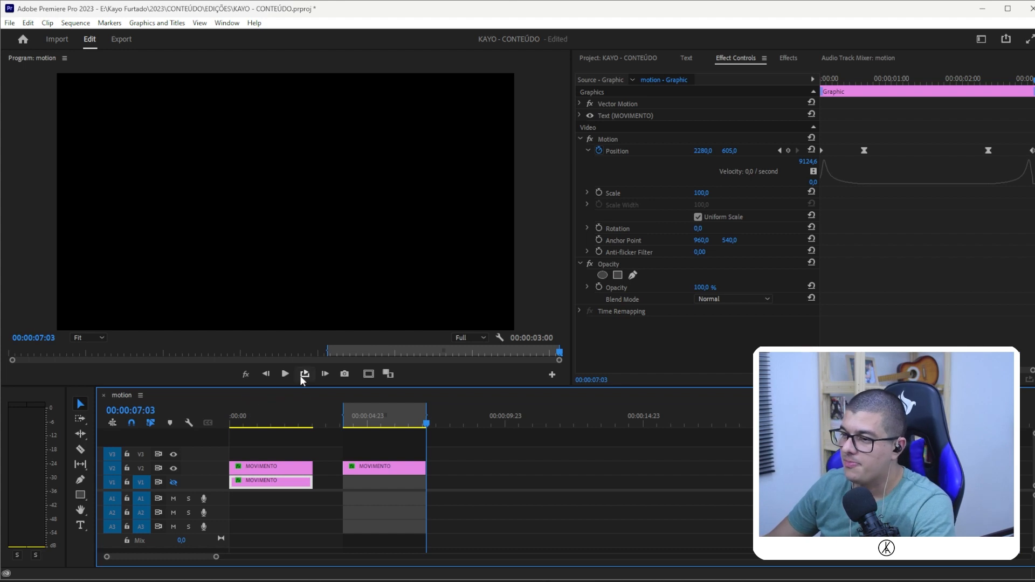
{"action": "key", "text": "space"}
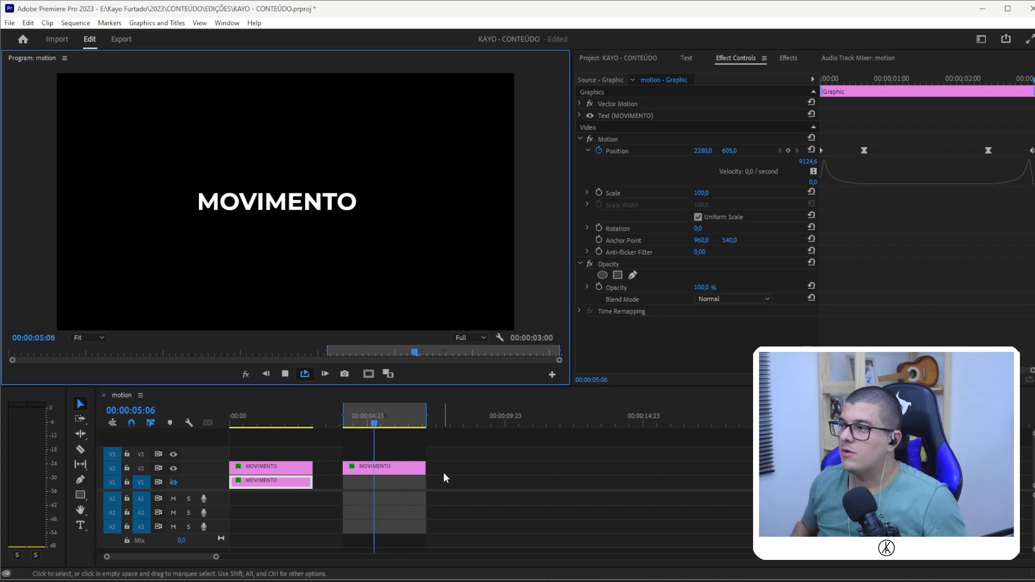